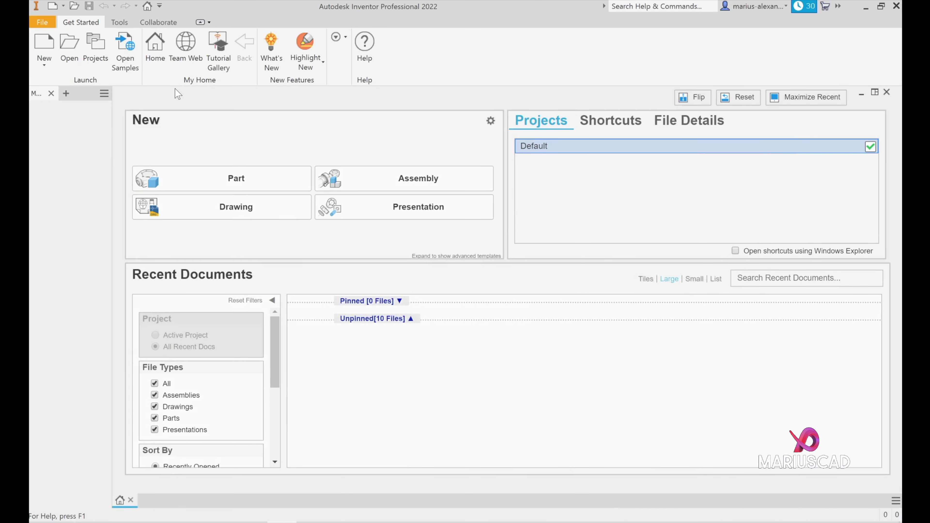
# Create Part2 from the Standard (mm).ipt template and review the Exercise 4.png reference
pyautogui.click(44, 63)
pyautogui.click(57, 84)
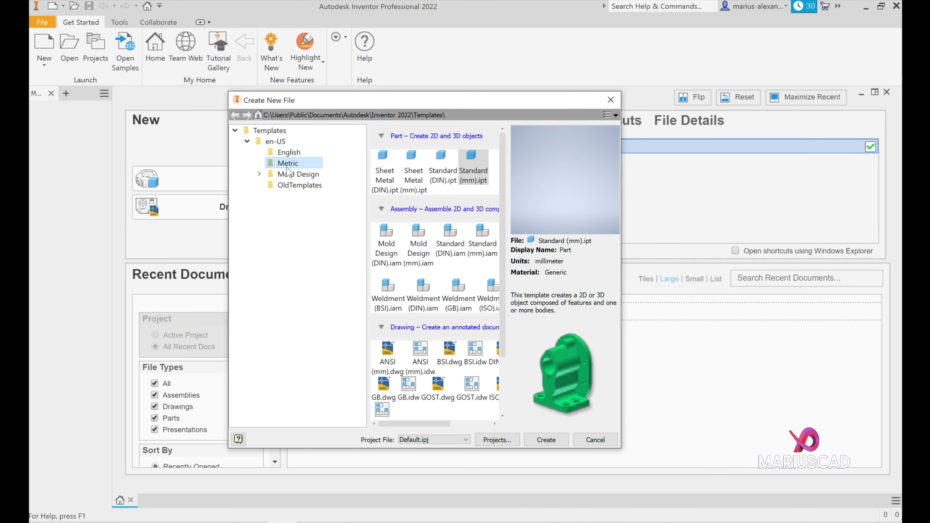
pyautogui.doubleClick(476, 179)
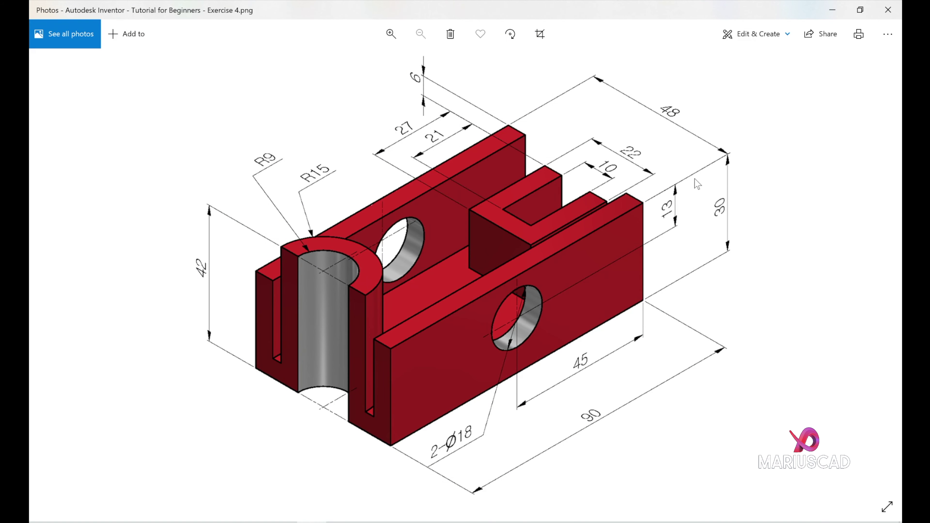
pyautogui.click(832, 10)
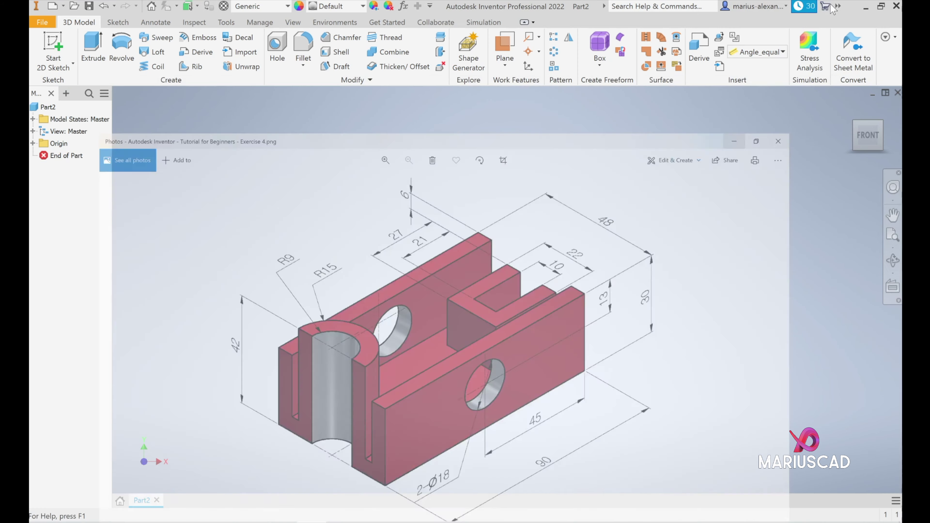
# Start a new 2D sketch on the XZ plane
pyautogui.click(51, 70)
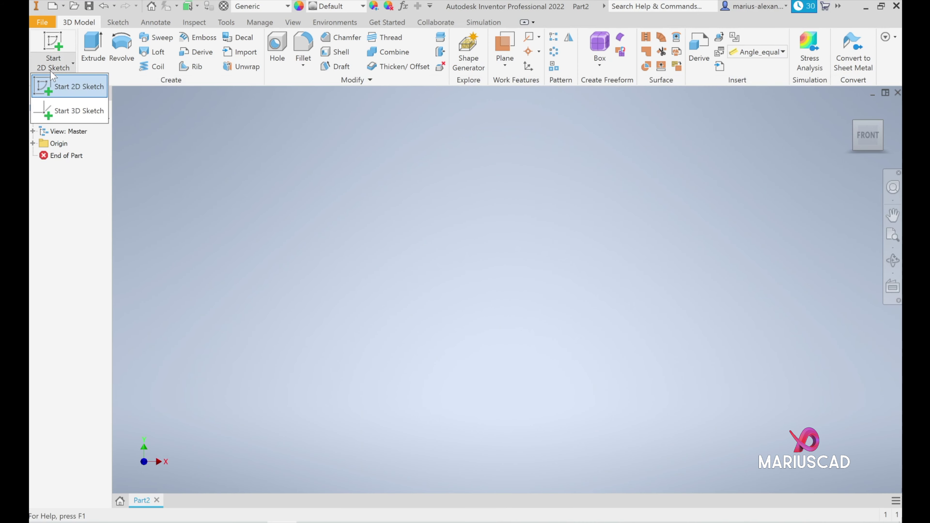
pyautogui.click(92, 93)
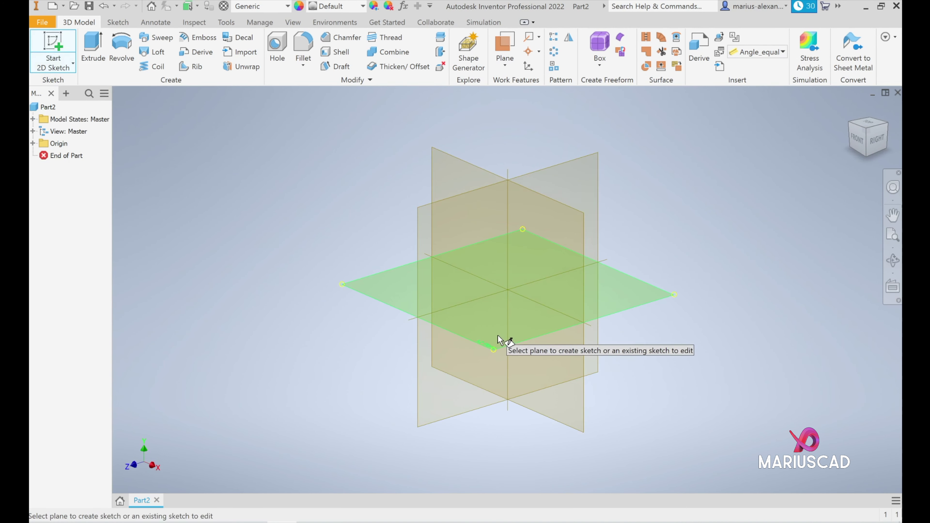
pyautogui.click(498, 337)
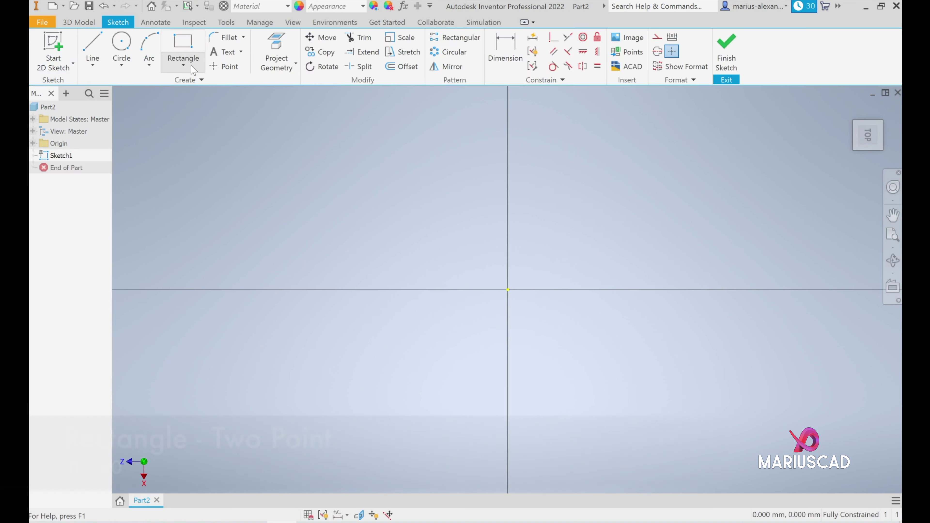
# Draw a 48 × 90 mm two-point rectangle and zoom to fit it
pyautogui.click(194, 68)
pyautogui.click(216, 96)
pyautogui.click(222, 117)
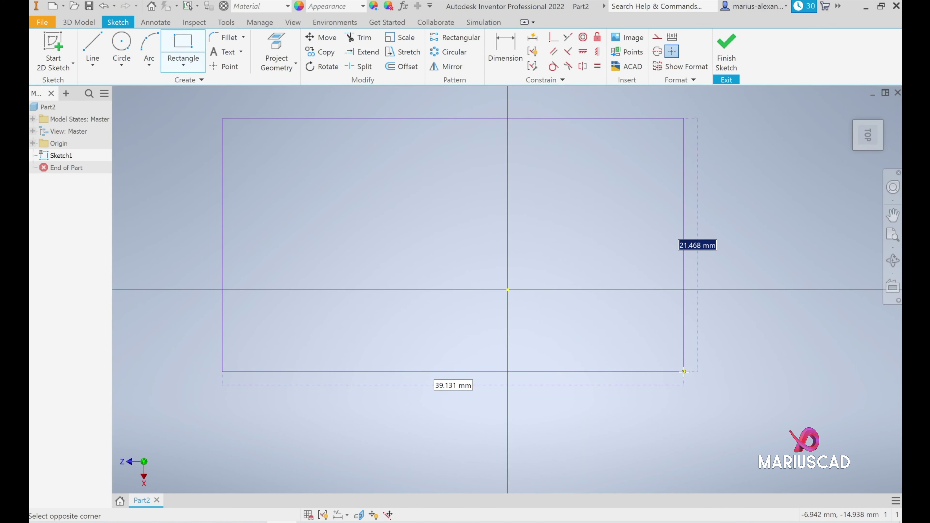
pyautogui.write('48')
pyautogui.press('Tab')
pyautogui.write('9')
pyautogui.press('Return')
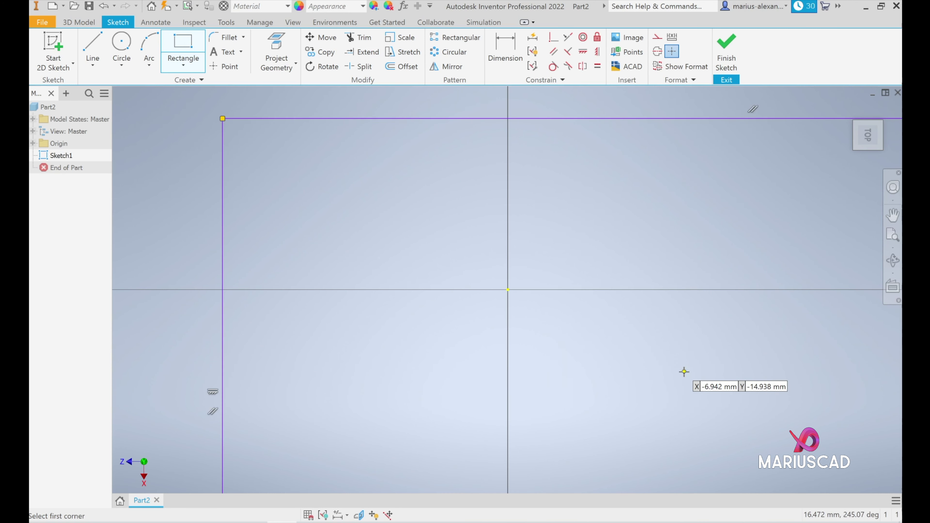
pyautogui.press('Home')
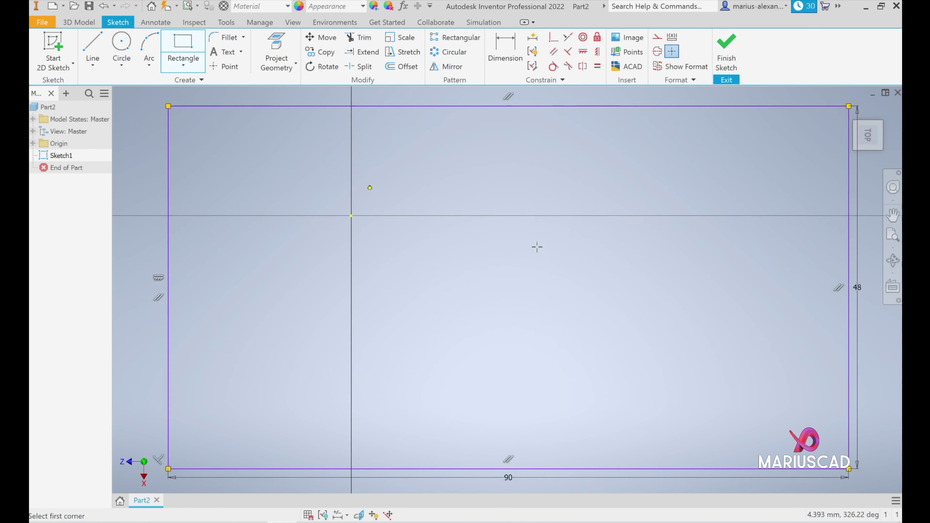
# Compare with the reference drawing, then pick the centre-point circle tool
pyautogui.click(309, 522)
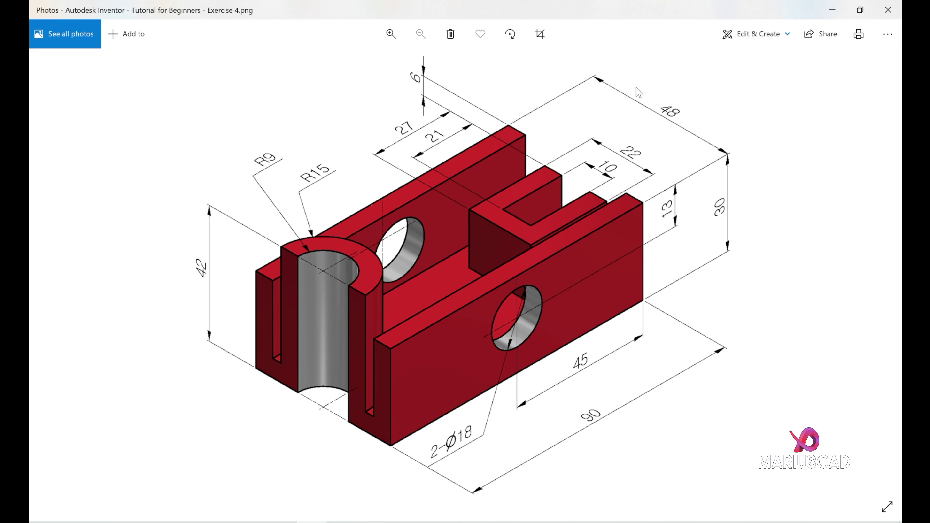
pyautogui.click(832, 10)
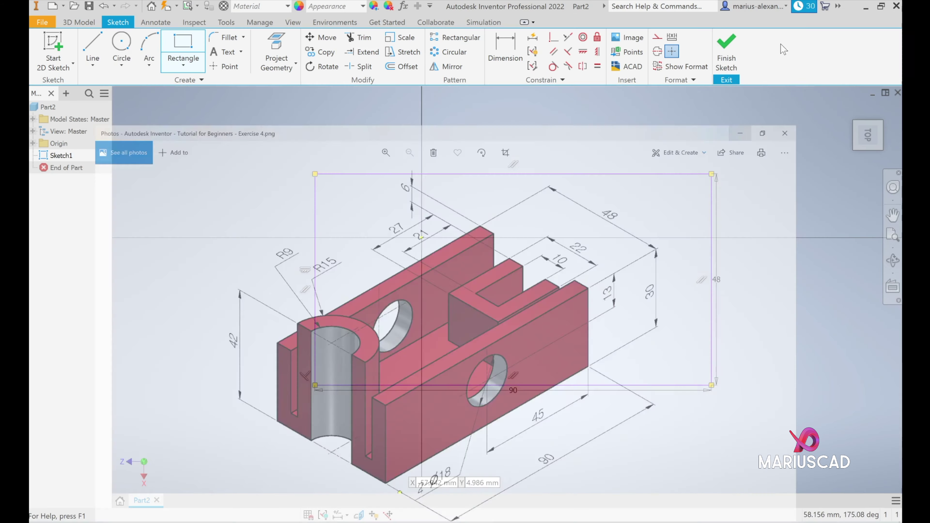
pyautogui.click(123, 64)
pyautogui.click(138, 83)
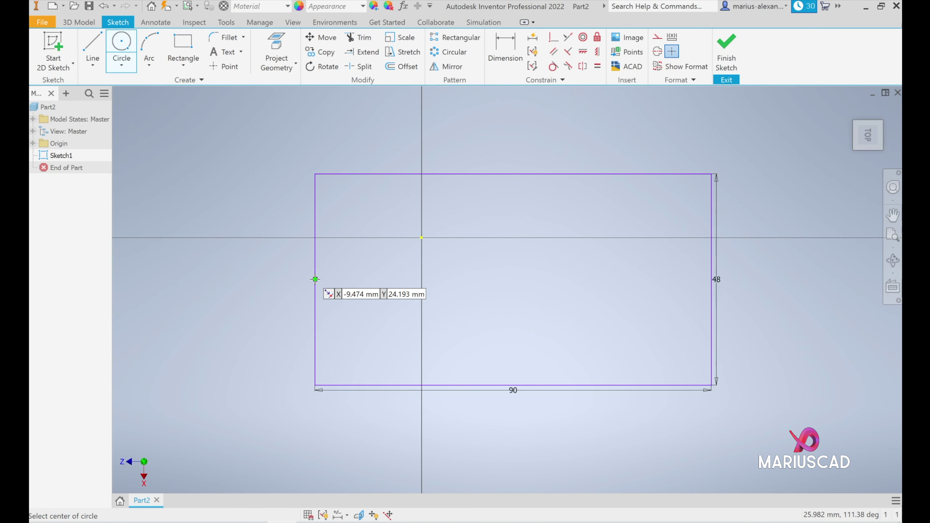
# Draw concentric Ø18 and Ø30 circles centred on the rectangle's left edge midpoint
pyautogui.click(315, 279)
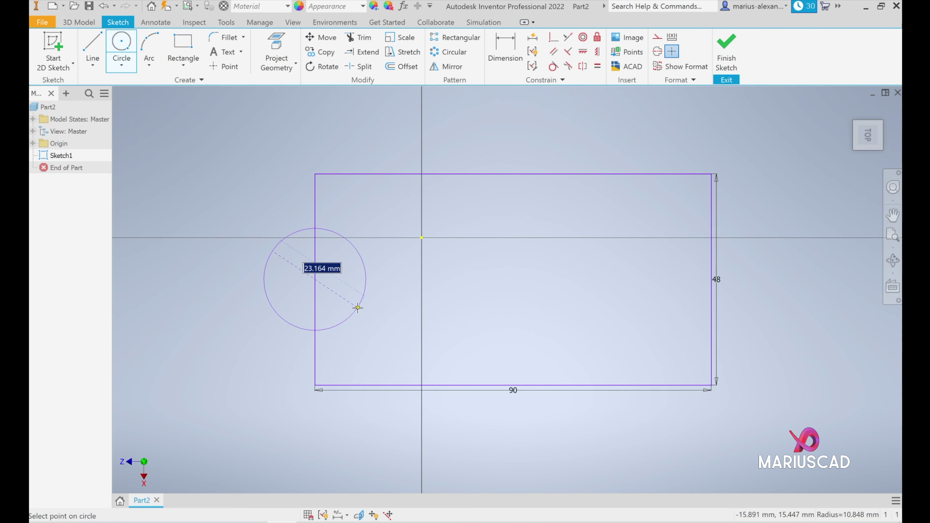
pyautogui.write('18')
pyautogui.press('Return')
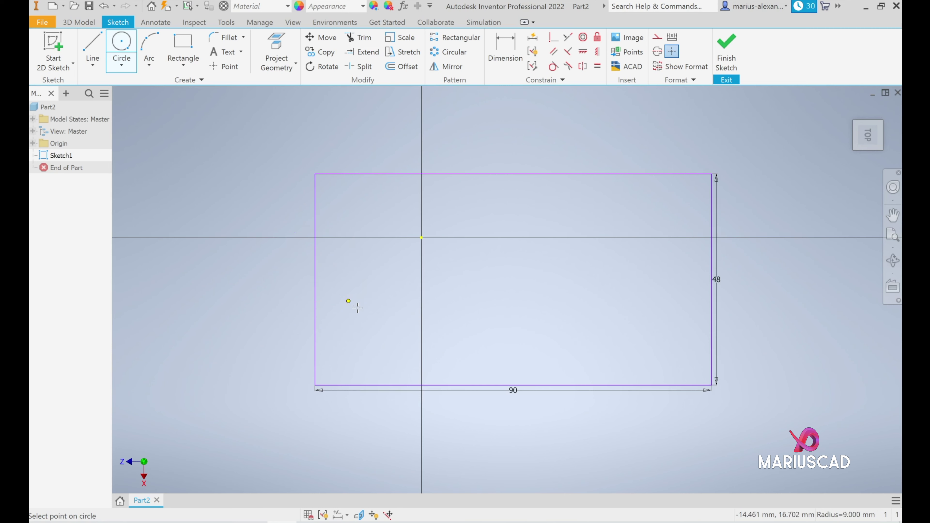
pyautogui.click(314, 280)
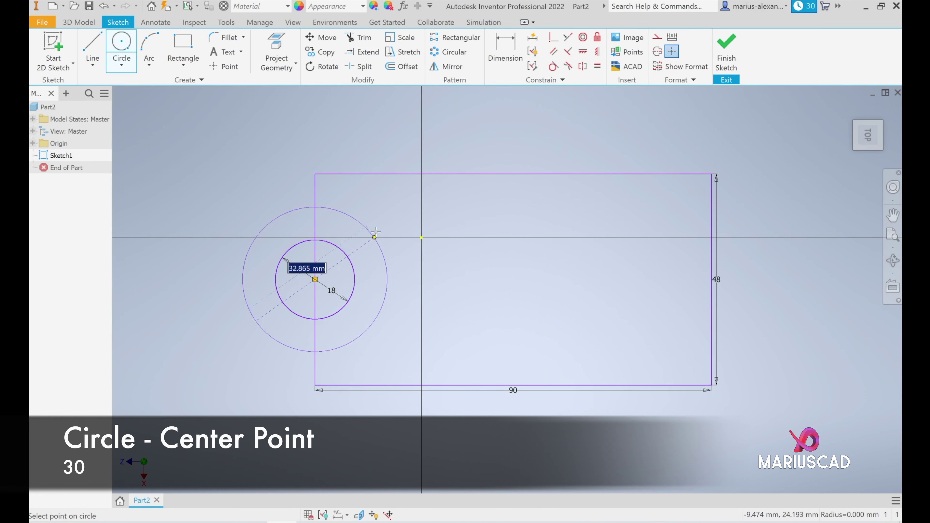
pyautogui.write('30')
pyautogui.press('Return')
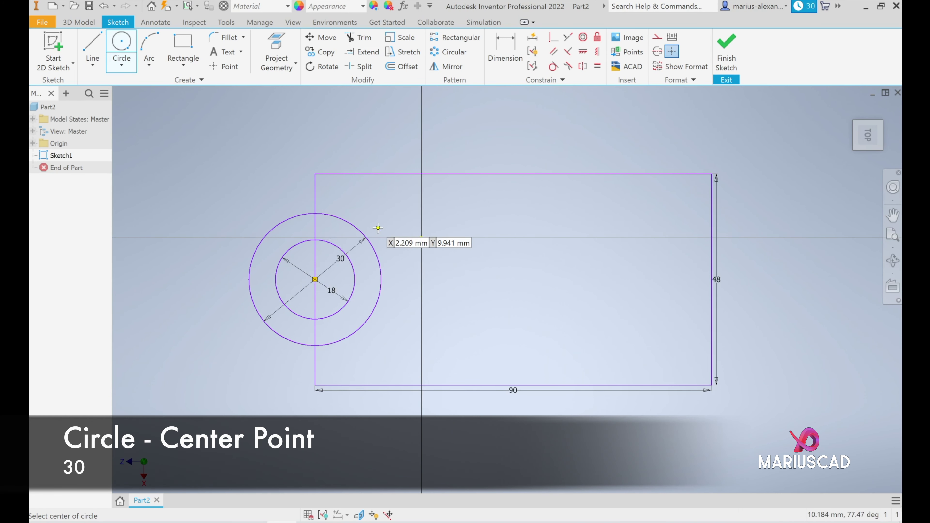
# Trim away the left halves of both circles and recheck the reference drawing
pyautogui.click(364, 38)
pyautogui.click(286, 221)
pyautogui.click(297, 253)
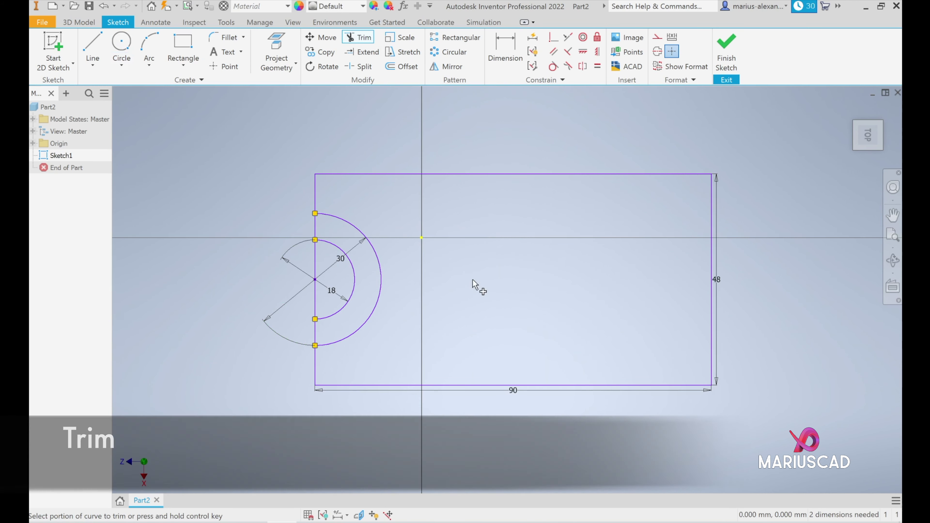
pyautogui.hotkey('alt', 'Tab')
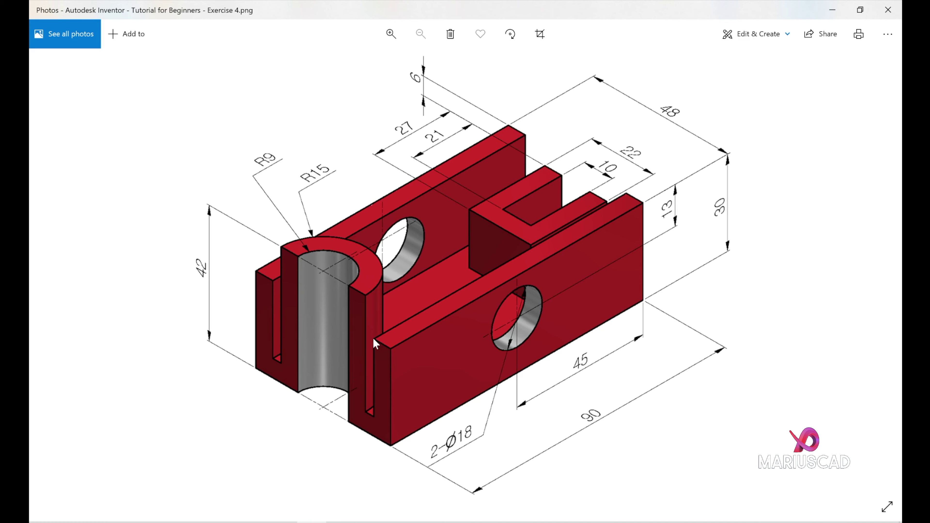
pyautogui.click(832, 10)
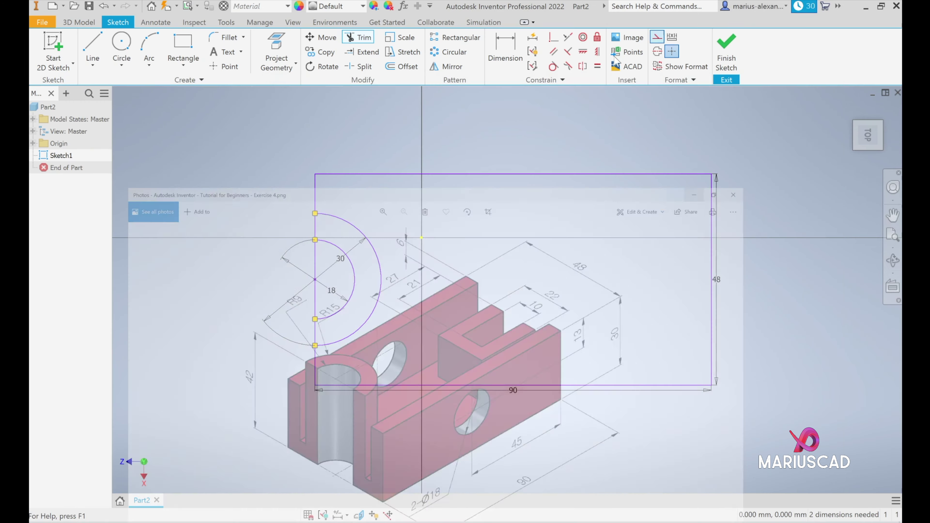
pyautogui.click(183, 64)
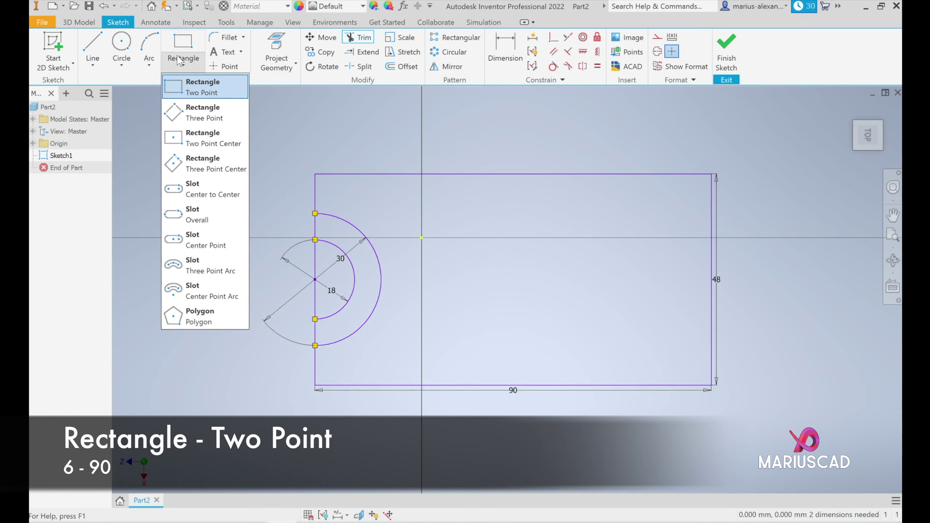
# Draw 6 × 90 mm strips from the outline's bottom-right and top-right corners
pyautogui.click(199, 90)
pyautogui.click(712, 385)
pyautogui.write('6')
pyautogui.press('Tab')
pyautogui.write('90')
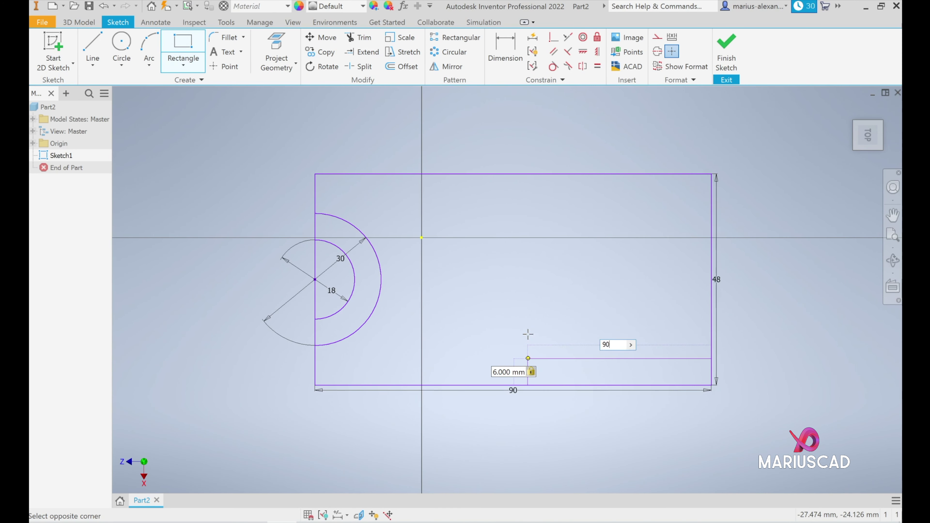
pyautogui.press('Return')
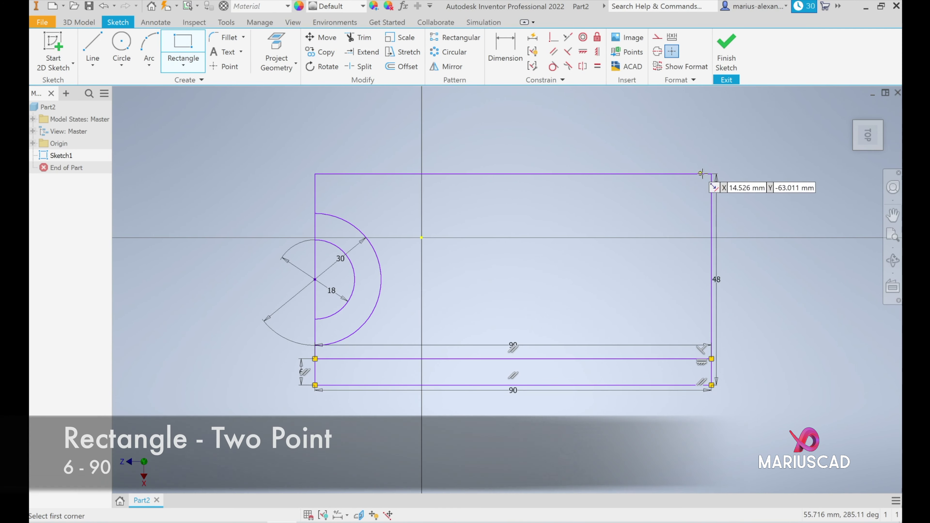
pyautogui.click(711, 173)
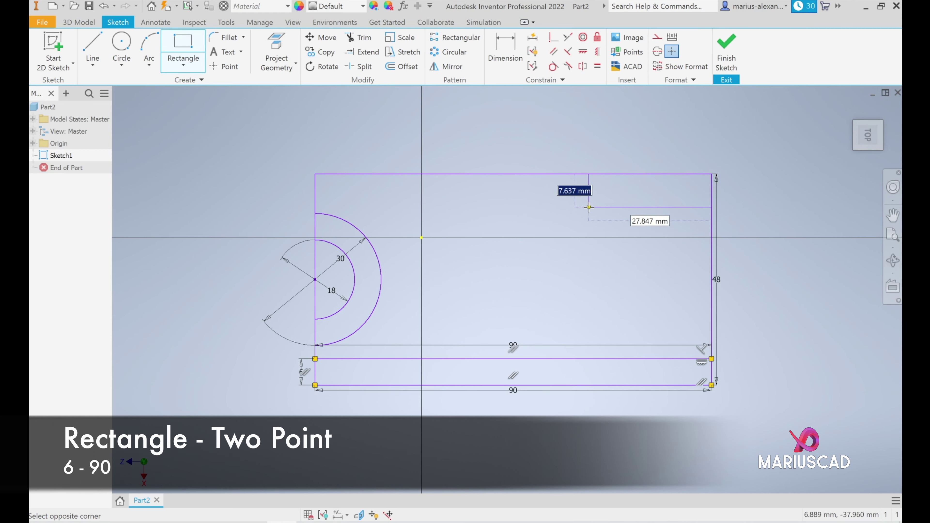
pyautogui.write('6')
pyautogui.press('Tab')
pyautogui.write('90')
pyautogui.press('Return')
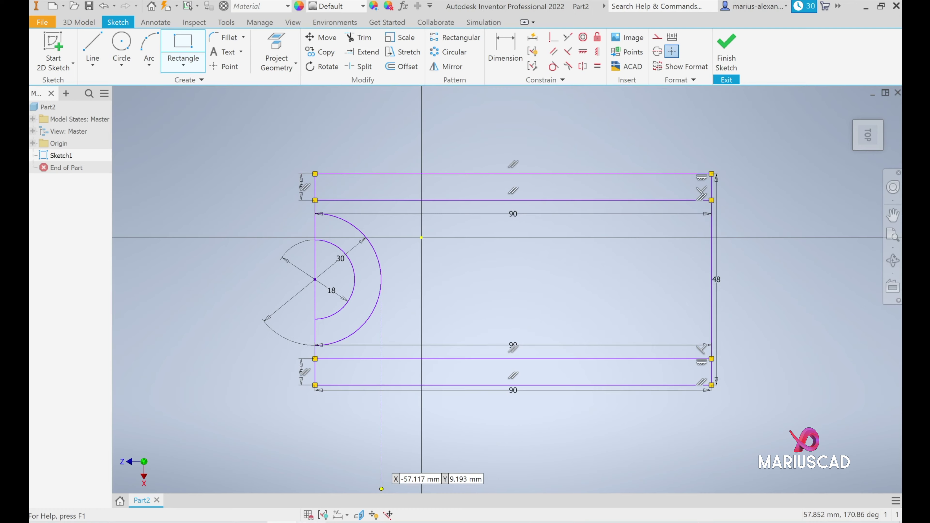
# Check the reference, then place the first corner of a small rectangle
pyautogui.hotkey('alt', 'Tab')
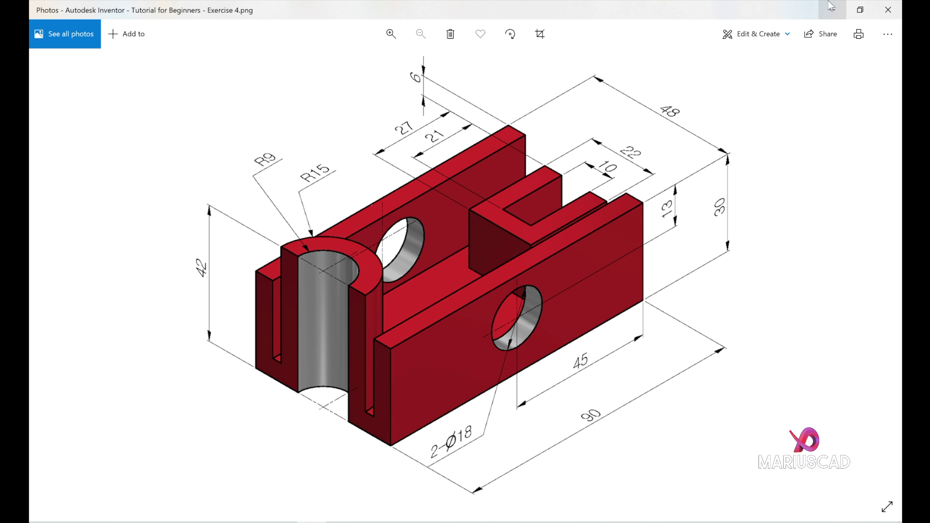
pyautogui.hotkey('alt', 'Tab')
pyautogui.click(590, 273)
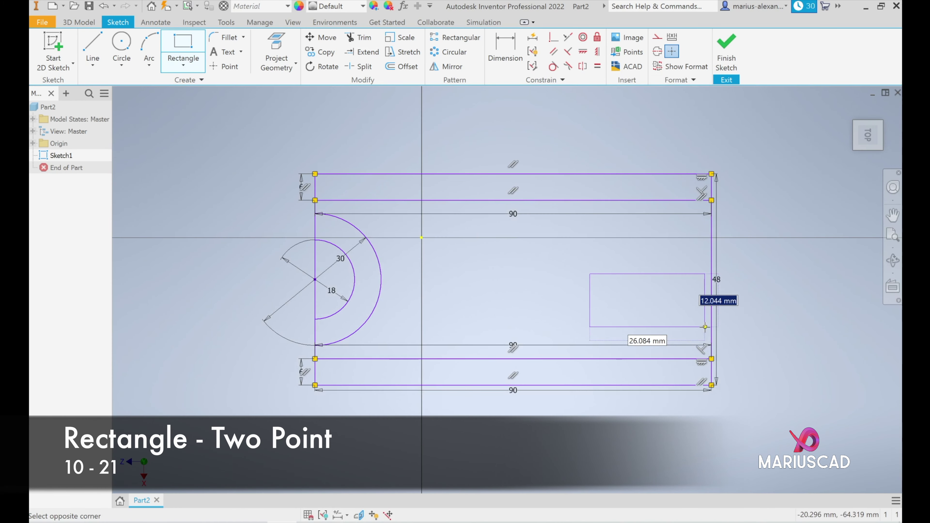
# Size the small rectangle at 10 mm high by 21 mm wide
pyautogui.write('10')
pyautogui.press('Tab')
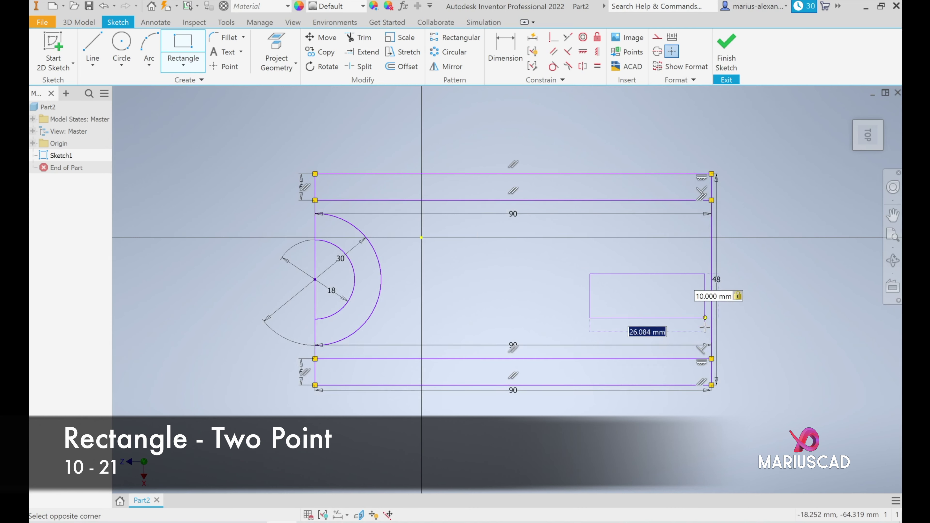
pyautogui.write('21')
pyautogui.press('Return')
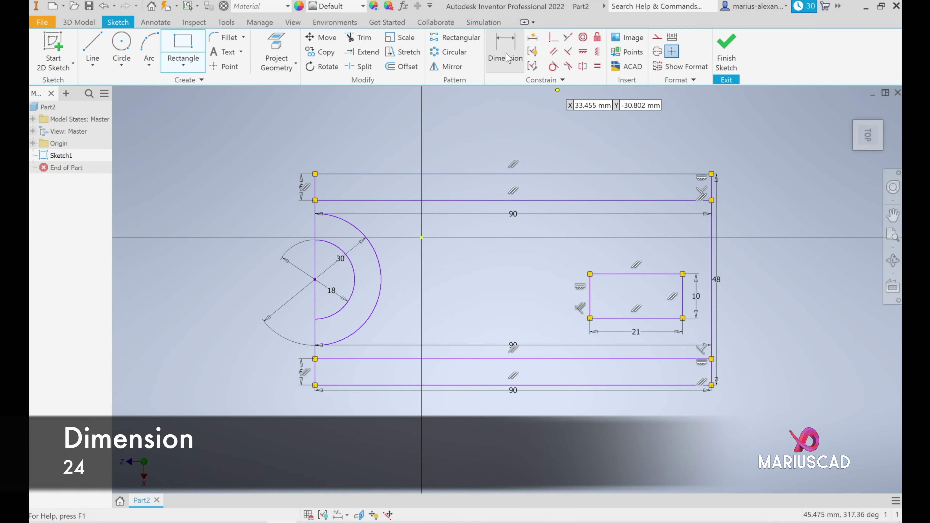
# Dimension the small rectangle 24 mm above the bottom strip
pyautogui.click(516, 59)
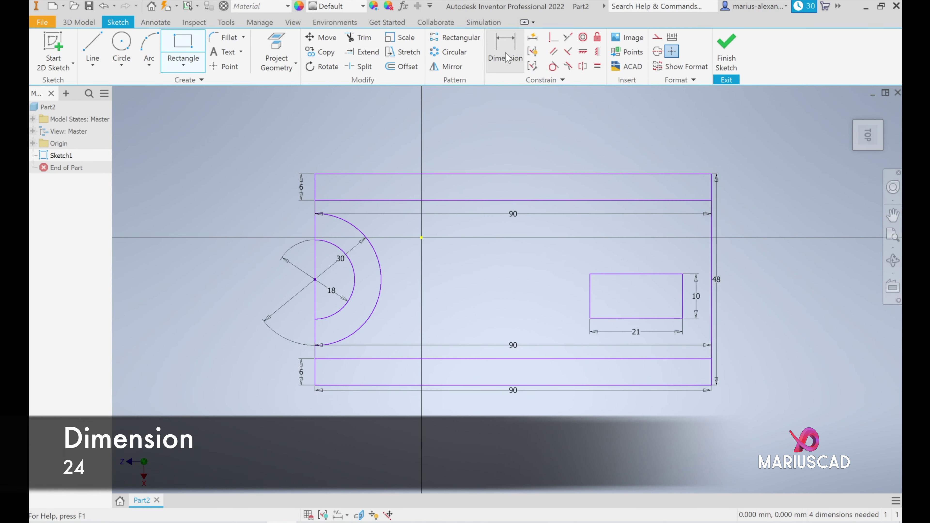
pyautogui.click(682, 296)
pyautogui.click(677, 385)
pyautogui.click(769, 353)
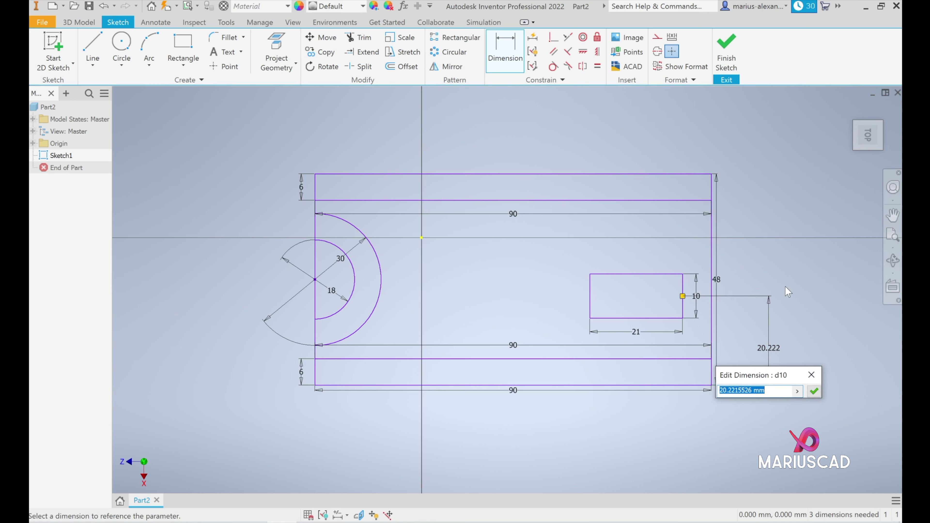
pyautogui.write('24')
pyautogui.press('Return')
# Make the small rectangle's right-side midpoint coincident with the outer right edge
pyautogui.click(553, 38)
pyautogui.click(683, 280)
pyautogui.click(711, 324)
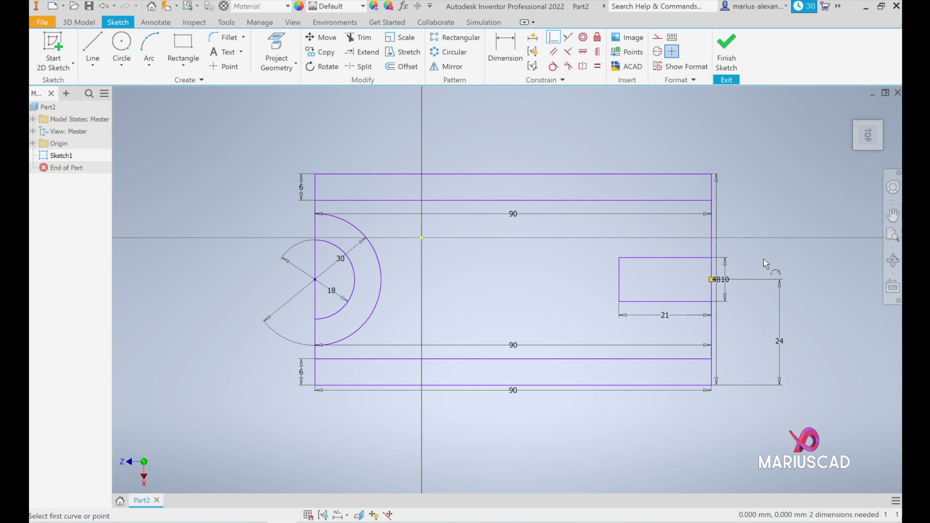
pyautogui.press('Escape')
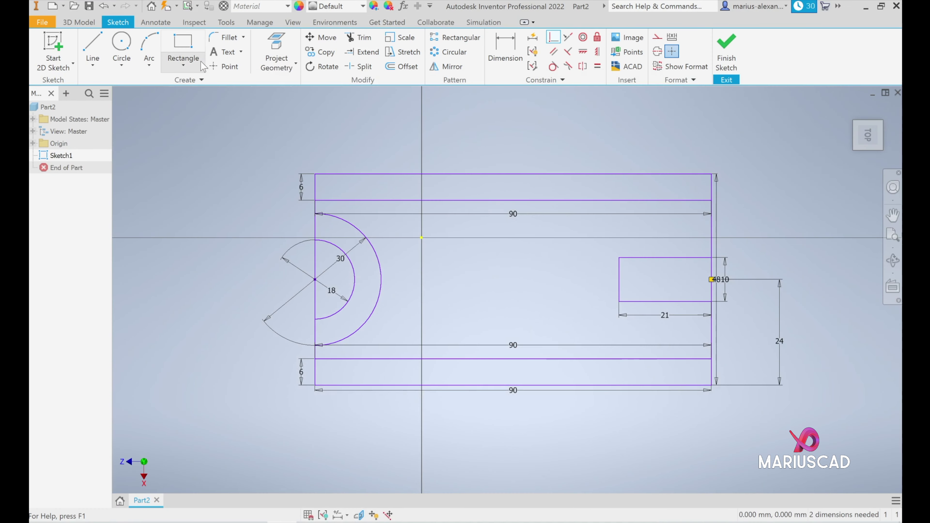
pyautogui.click(402, 66)
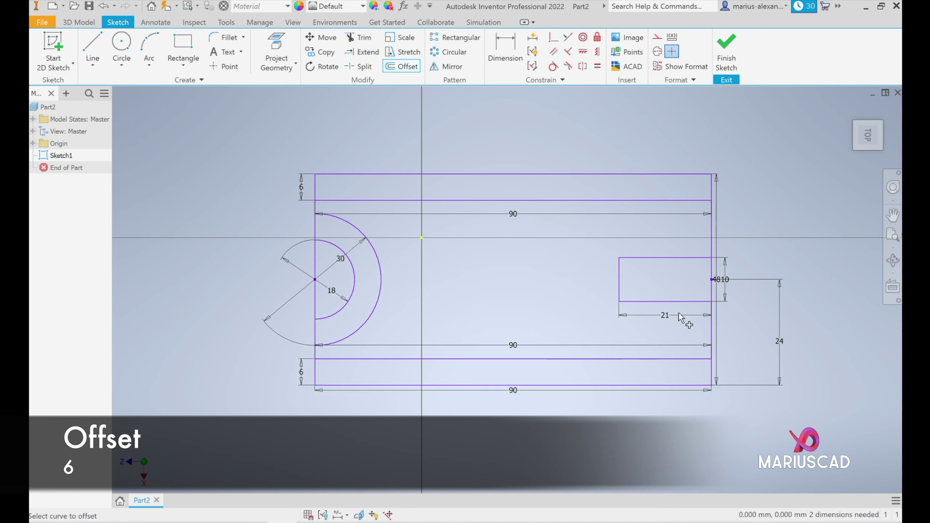
# Offset the small rectangle outward by 6 mm
pyautogui.click(687, 263)
pyautogui.write('6')
pyautogui.press('Return')
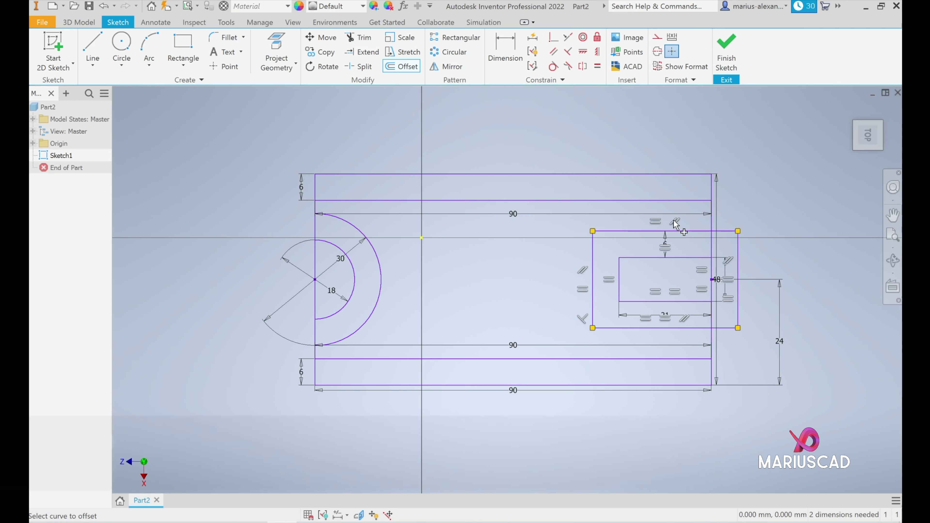
# Trim the offset outline open on its right side and finish the sketch
pyautogui.click(359, 37)
pyautogui.click(728, 231)
pyautogui.click(738, 257)
pyautogui.click(738, 317)
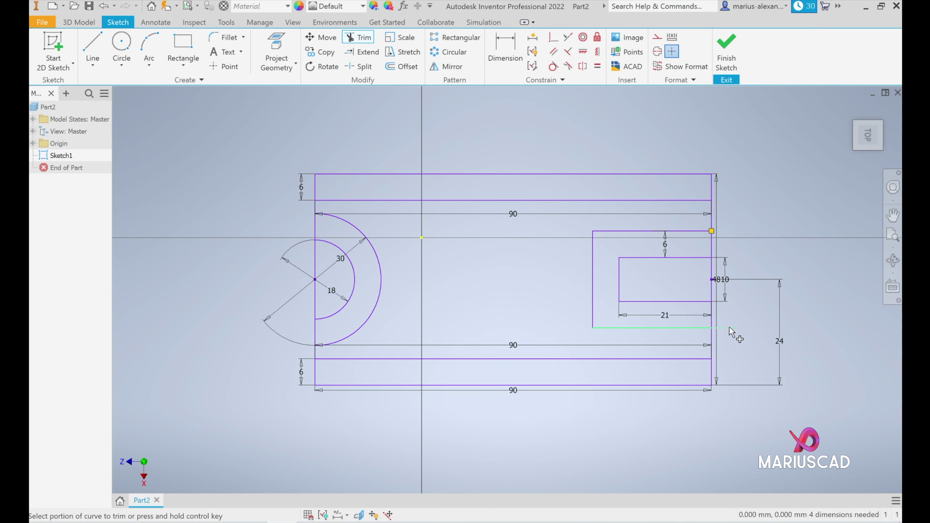
pyautogui.click(726, 55)
pyautogui.click(849, 108)
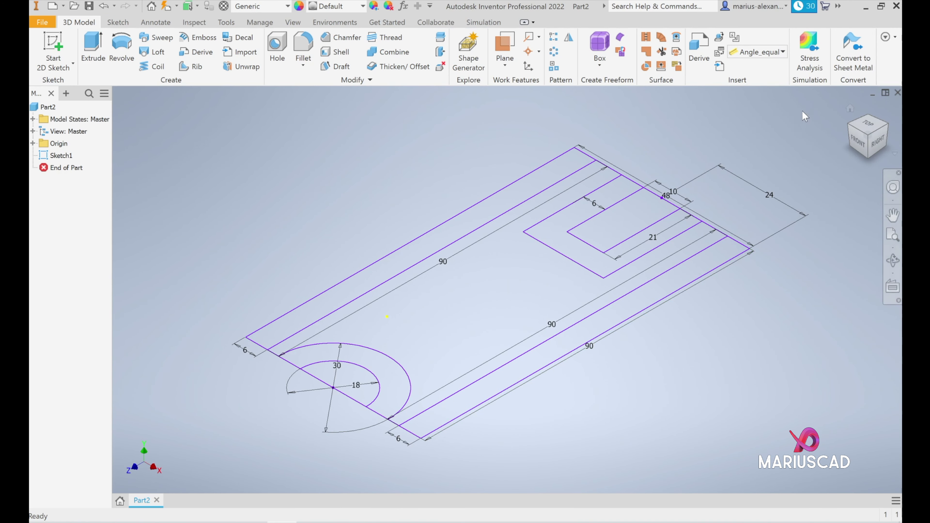
# Extrude all the base outline regions 6 mm into the notched base plate
pyautogui.click(94, 55)
pyautogui.click(430, 248)
pyautogui.click(589, 231)
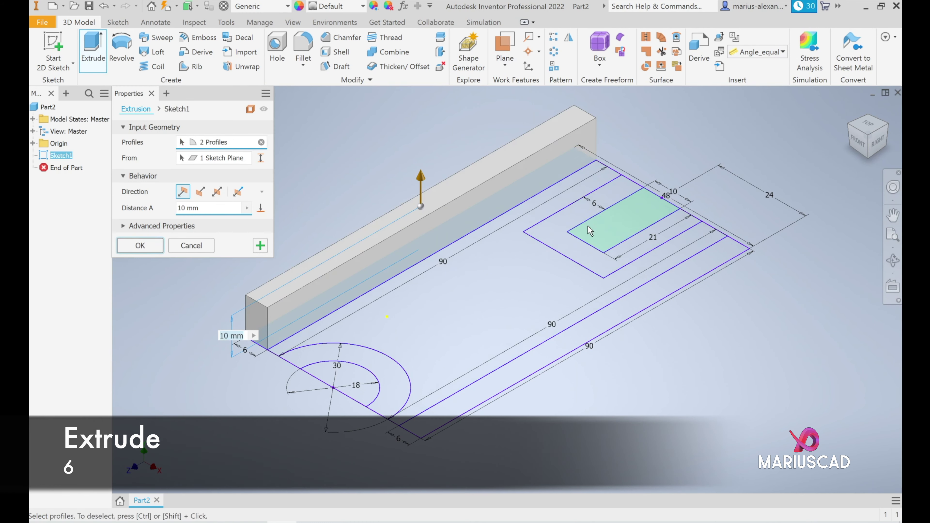
pyautogui.click(509, 263)
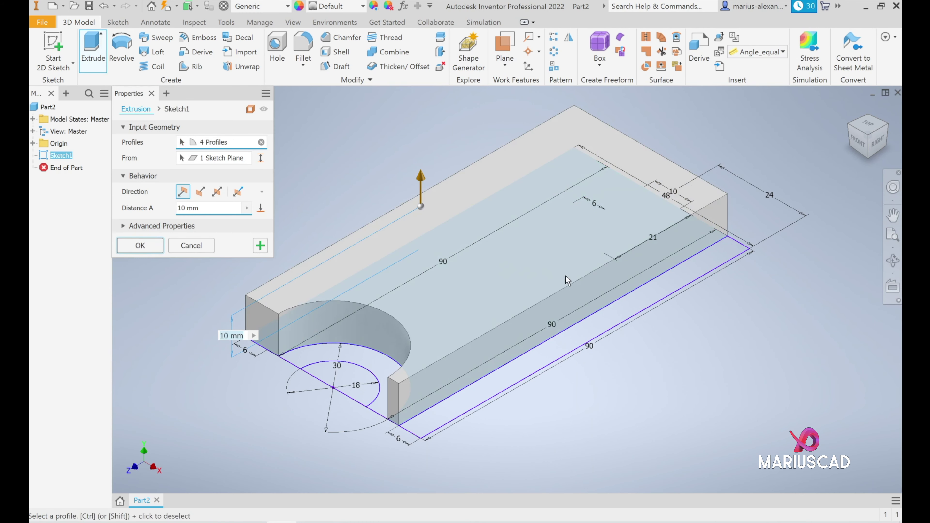
pyautogui.click(618, 321)
pyautogui.write('6')
pyautogui.click(140, 245)
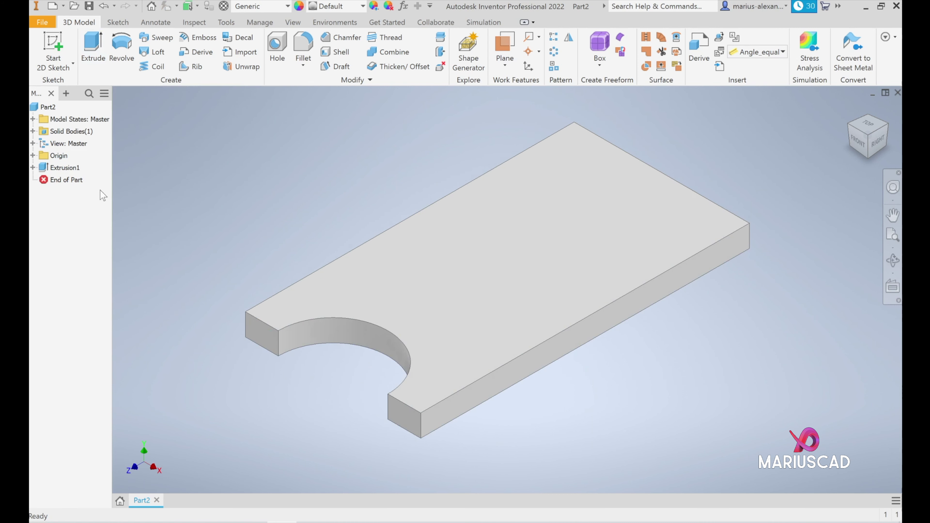
pyautogui.click(32, 131)
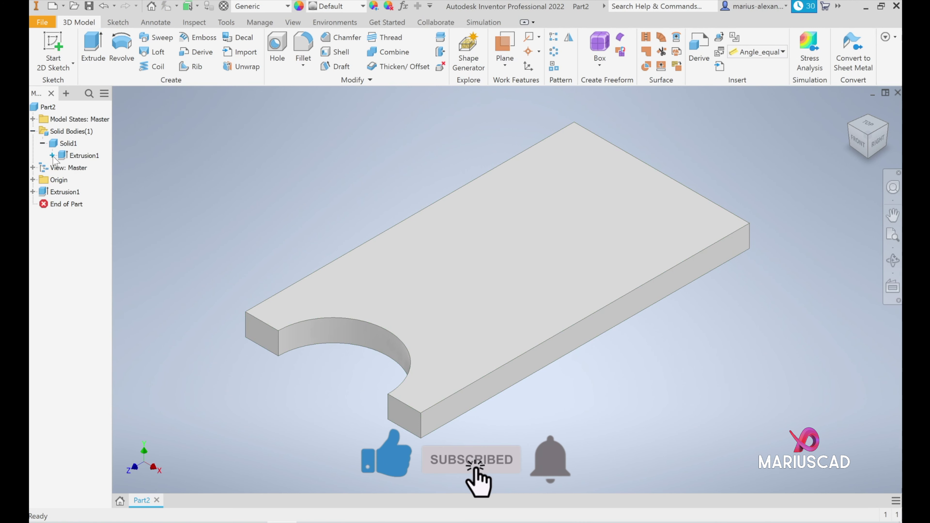
# Make Sketch1 under Extrusion1 visible from the model tree
pyautogui.click(52, 155)
pyautogui.click(90, 167)
pyautogui.rightClick(91, 168)
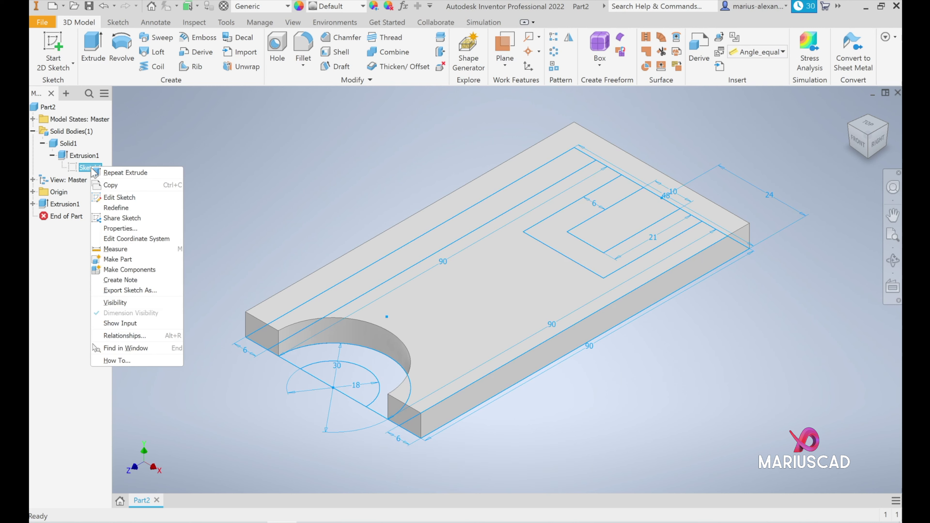
pyautogui.click(115, 303)
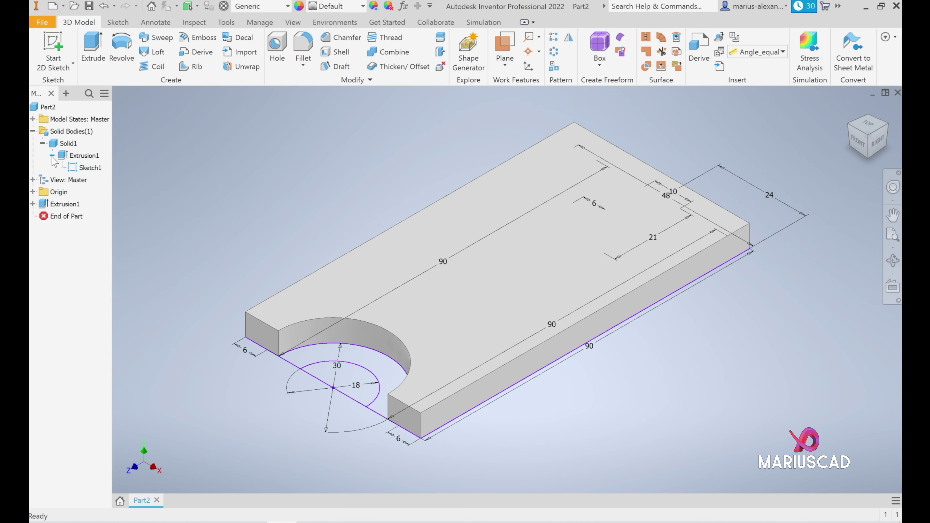
# Hide Solid1 and start a new extrusion of the crescent profile
pyautogui.rightClick(62, 144)
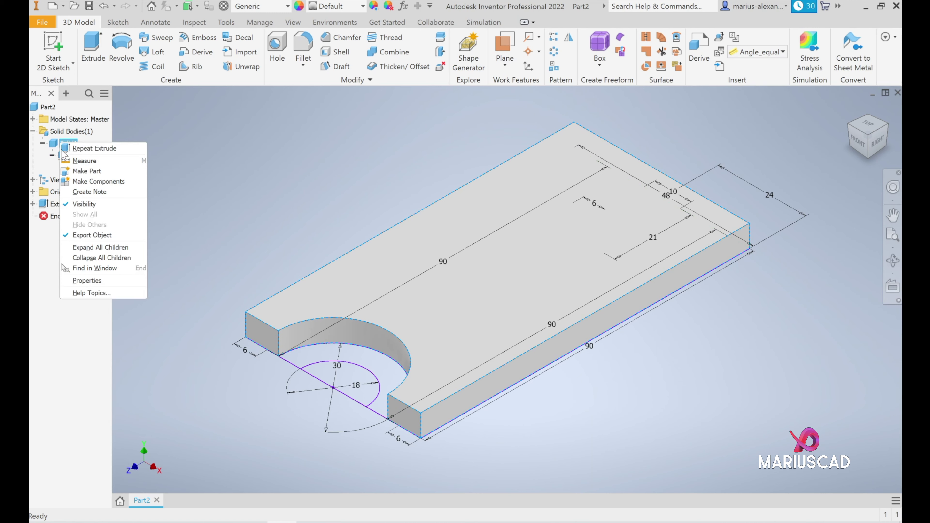
pyautogui.click(83, 205)
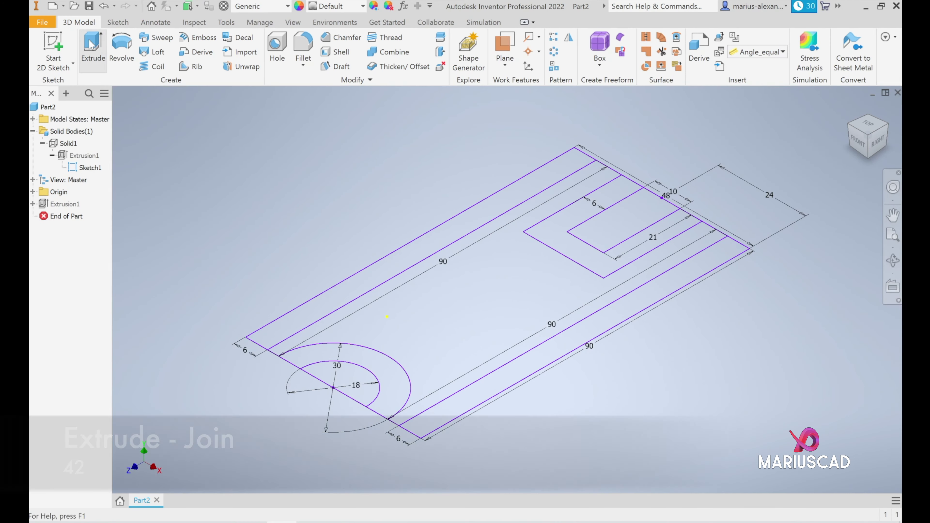
pyautogui.click(93, 49)
pyautogui.click(399, 391)
# Extrude the R9–R15 crescent 42 mm upward, joined to the existing solid
pyautogui.click(193, 208)
pyautogui.write('42')
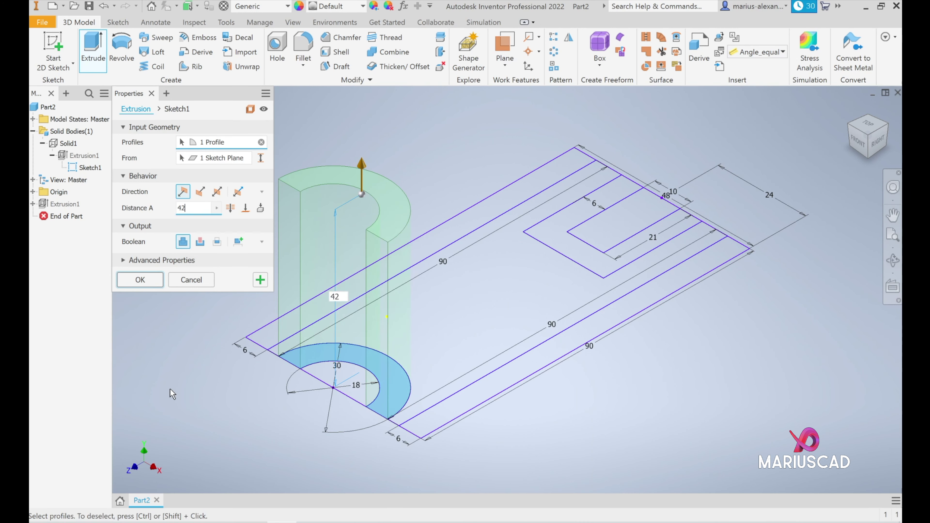
pyautogui.click(199, 241)
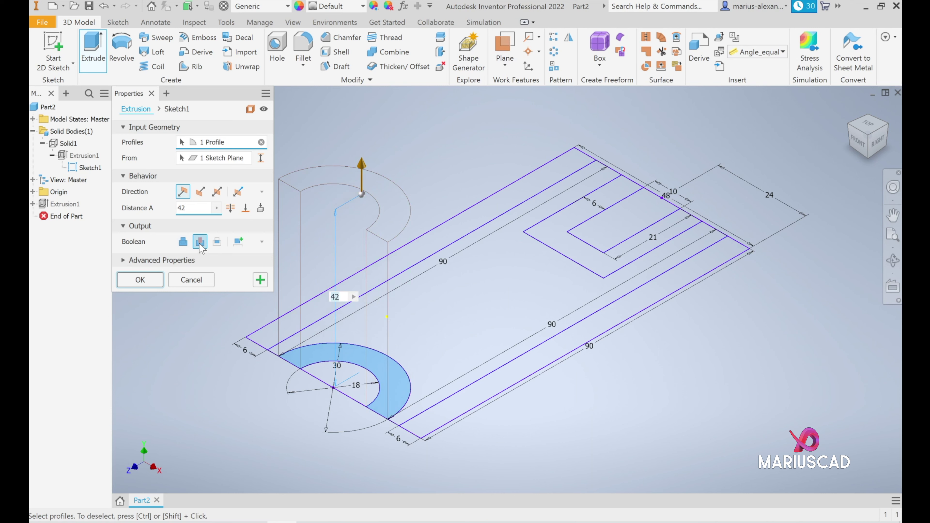
pyautogui.click(200, 191)
pyautogui.click(183, 191)
pyautogui.click(182, 242)
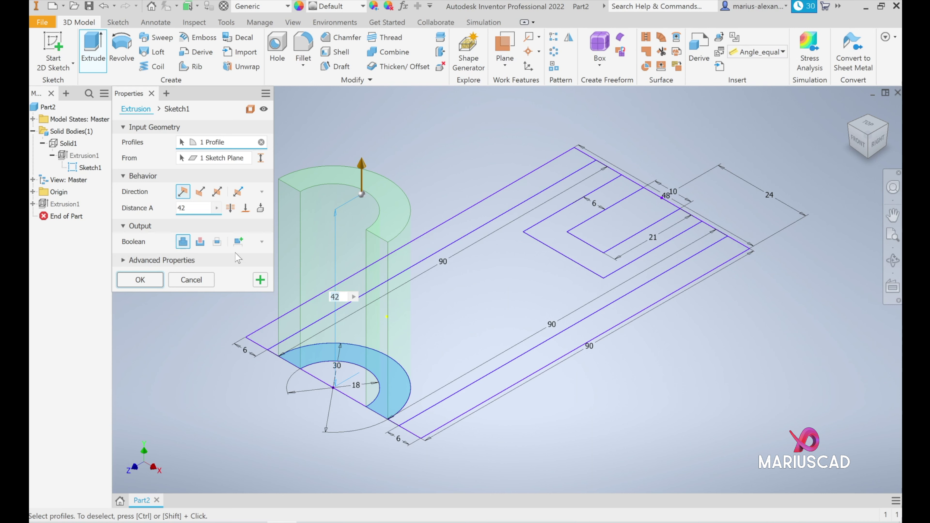
pyautogui.click(238, 242)
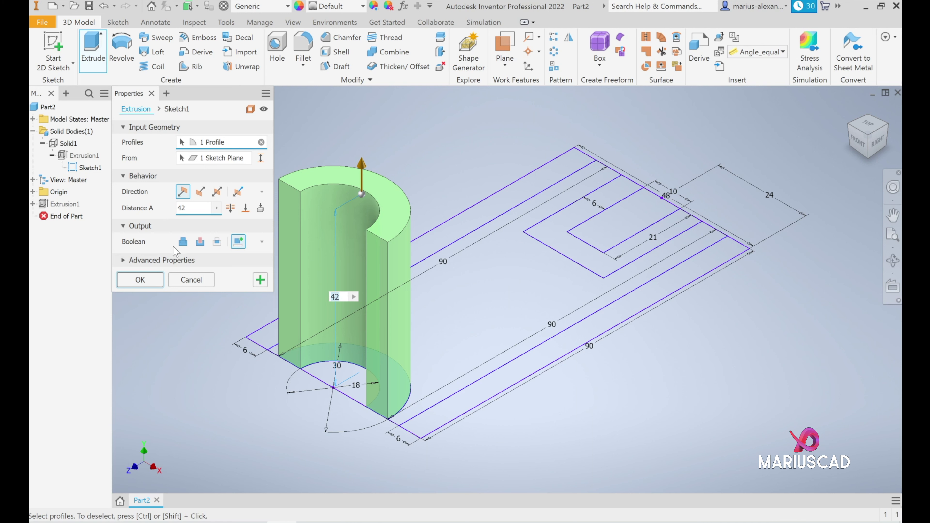
pyautogui.click(181, 243)
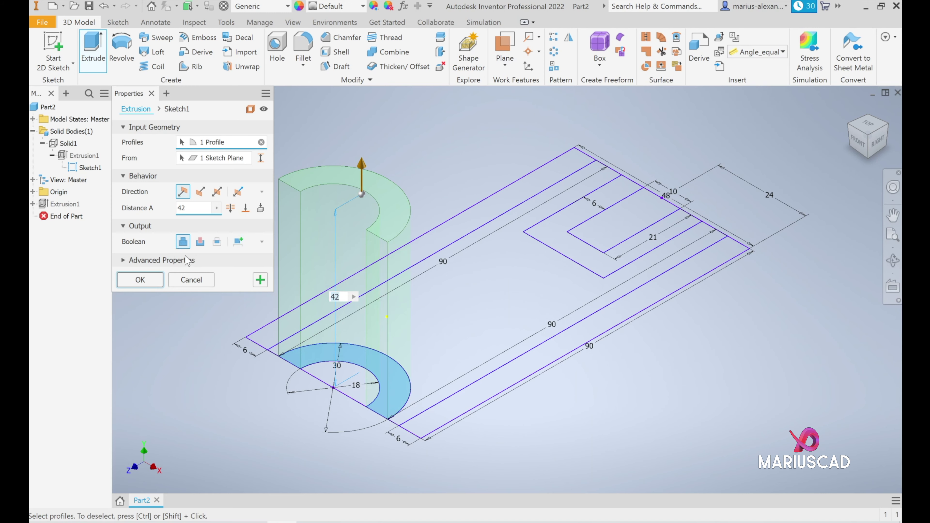
pyautogui.click(146, 284)
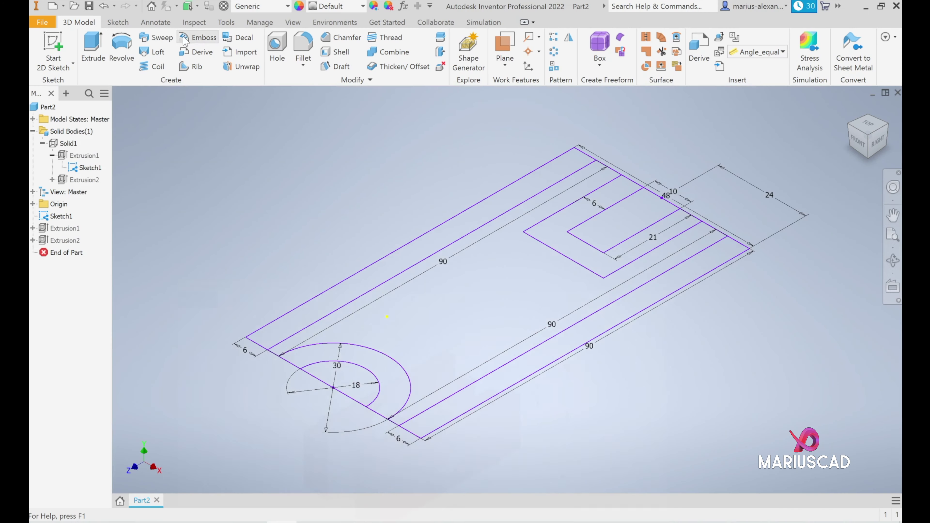
# Extrude both long 6 mm strips 30 mm upward as joined side walls
pyautogui.click(93, 45)
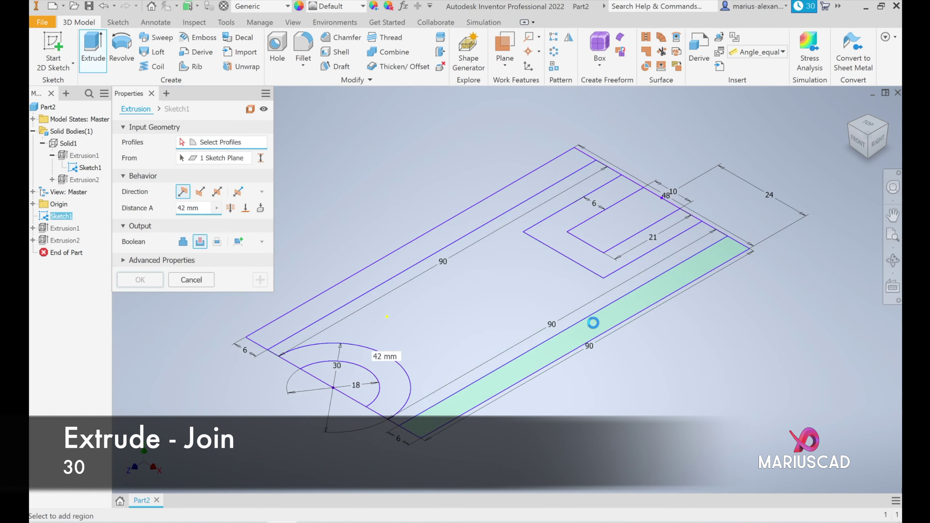
pyautogui.click(571, 339)
pyautogui.click(330, 300)
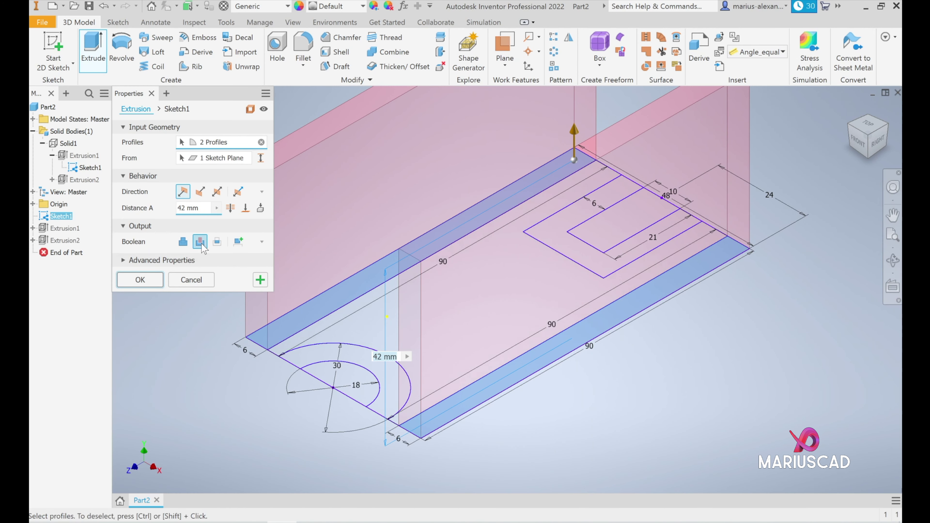
pyautogui.click(182, 241)
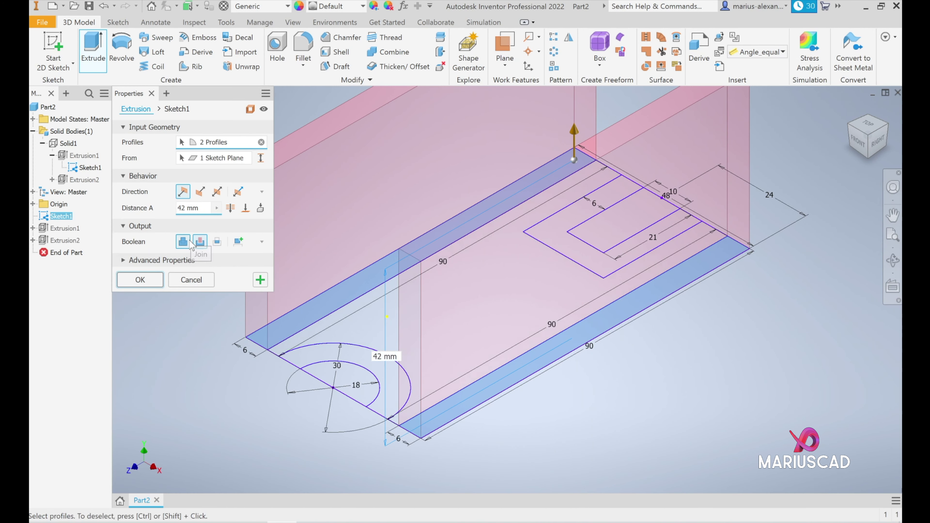
pyautogui.scroll(5, 621, 346)
pyautogui.scroll(-2, 622, 346)
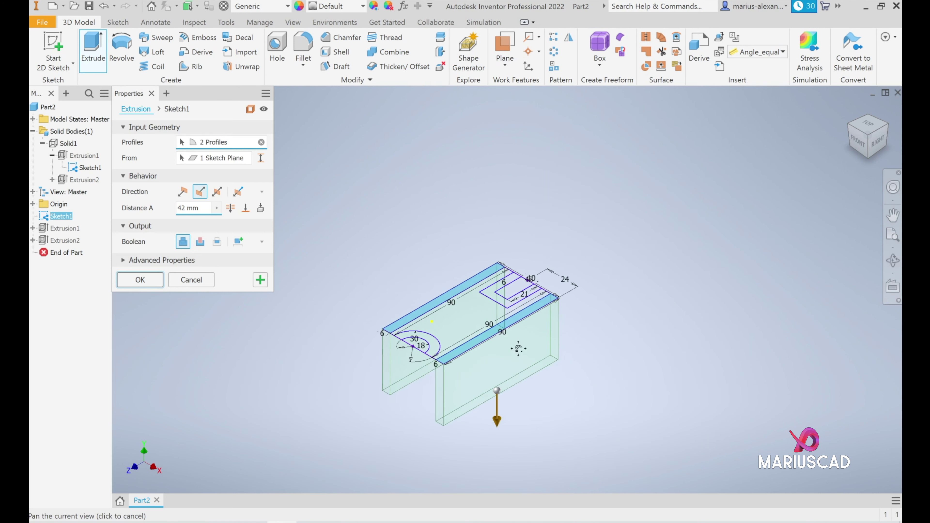
pyautogui.scroll(-3, 519, 356)
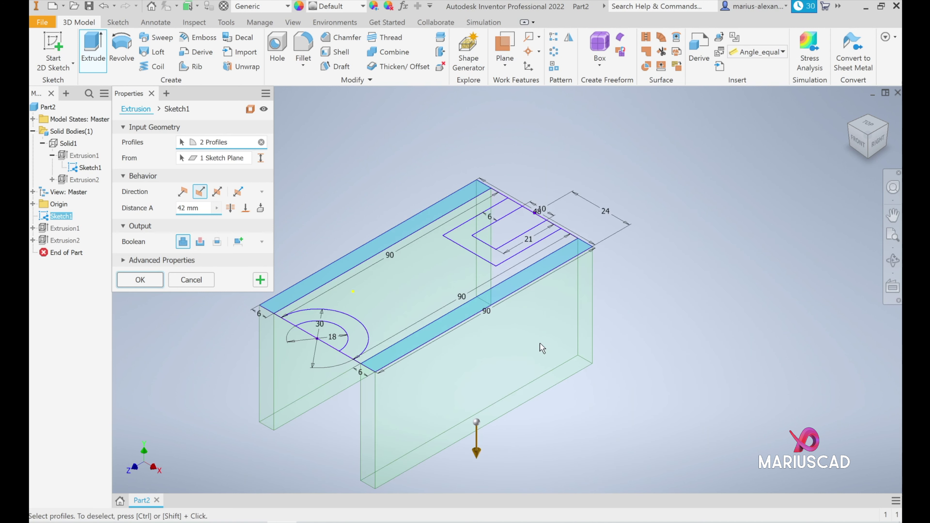
pyautogui.click(183, 193)
pyautogui.moveTo(590, 325); pyautogui.dragTo(620, 351, button='middle')
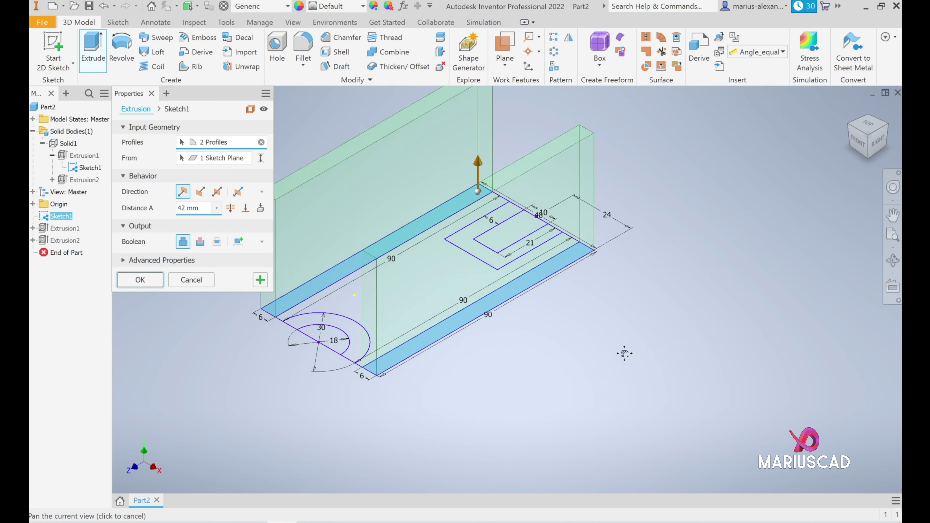
pyautogui.write('30')
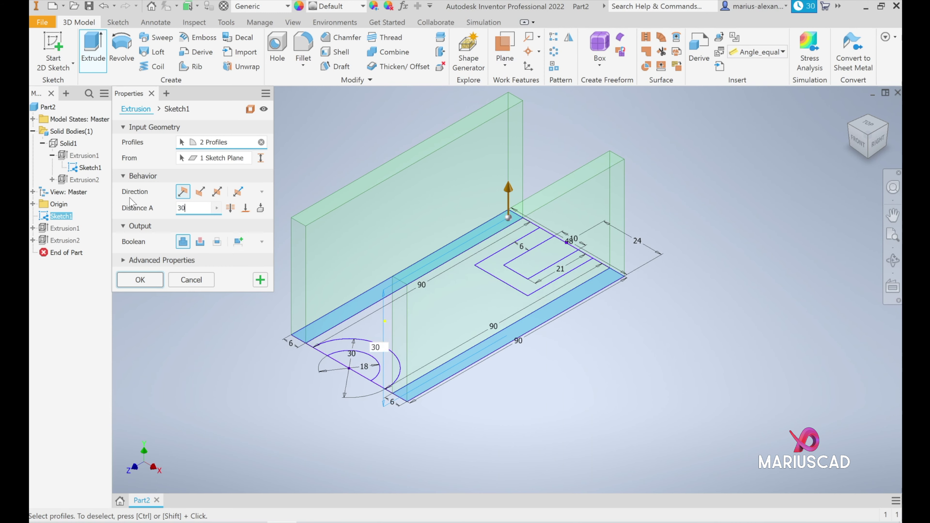
pyautogui.click(133, 278)
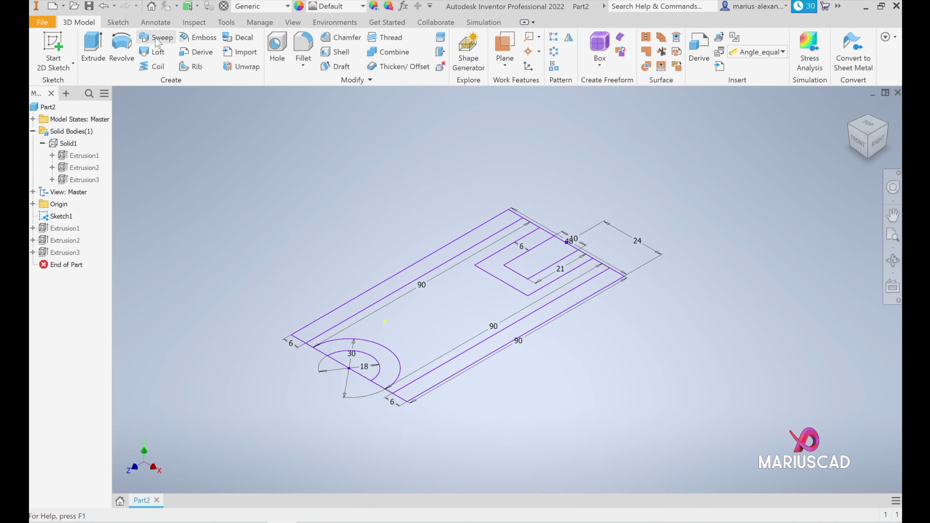
# Extrude the U-shaped profile 24 mm downward, joined to the existing solid
pyautogui.click(93, 51)
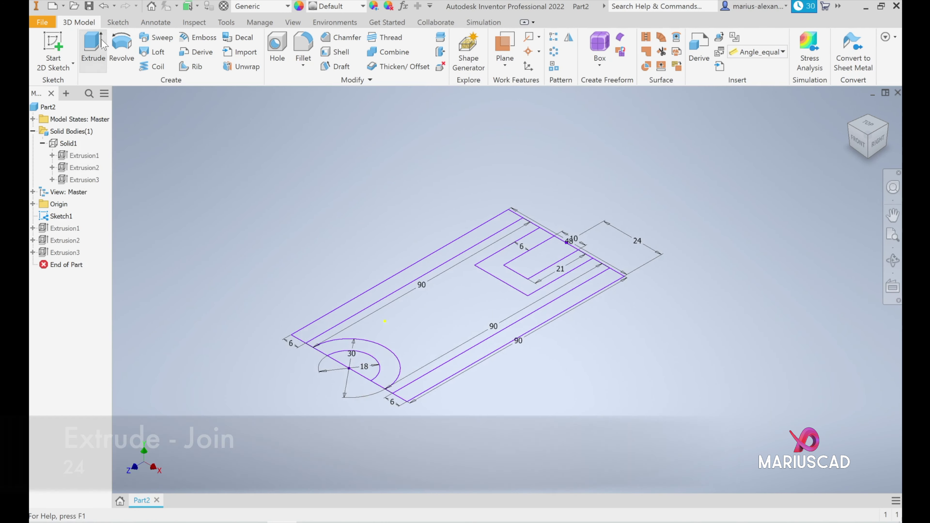
pyautogui.click(524, 291)
pyautogui.write('24')
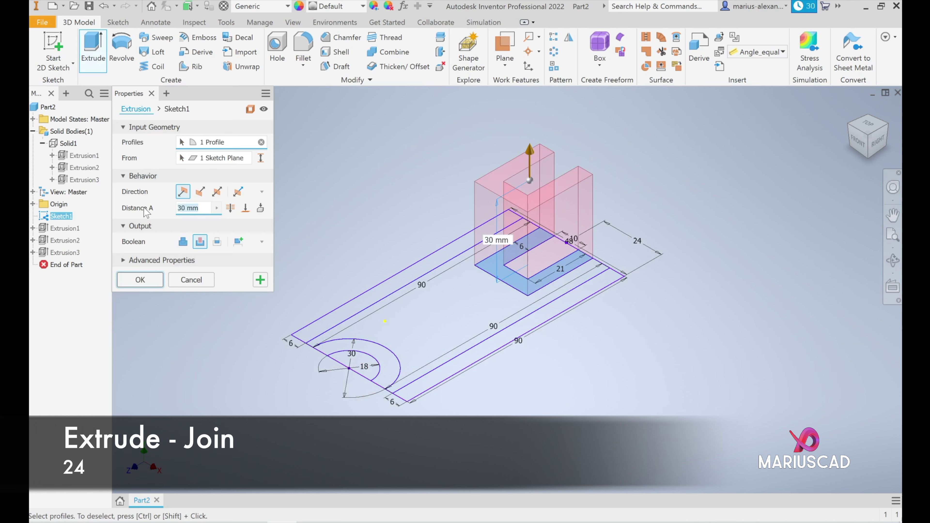
pyautogui.click(183, 241)
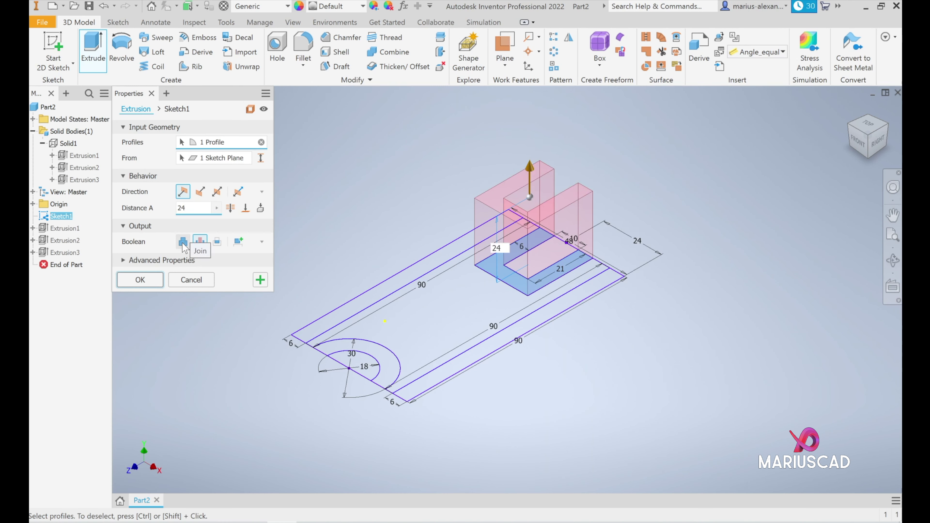
pyautogui.click(200, 191)
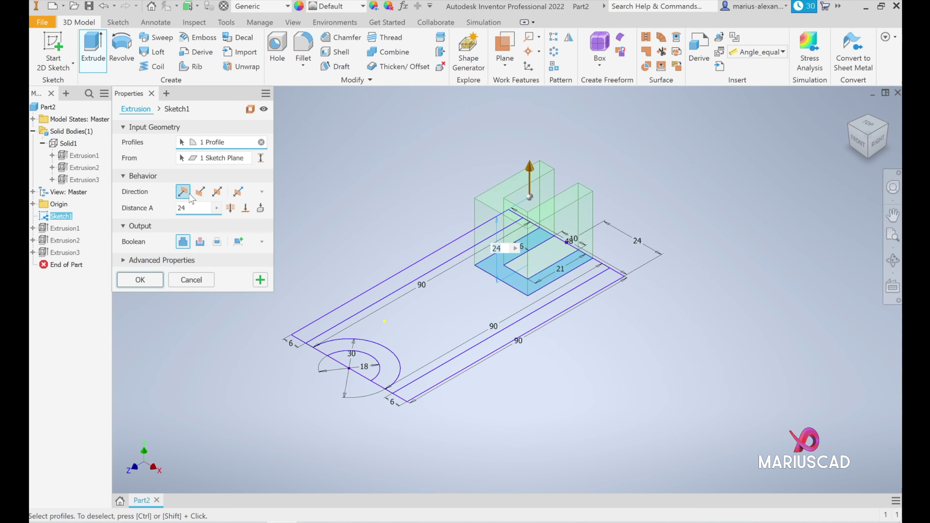
pyautogui.click(160, 281)
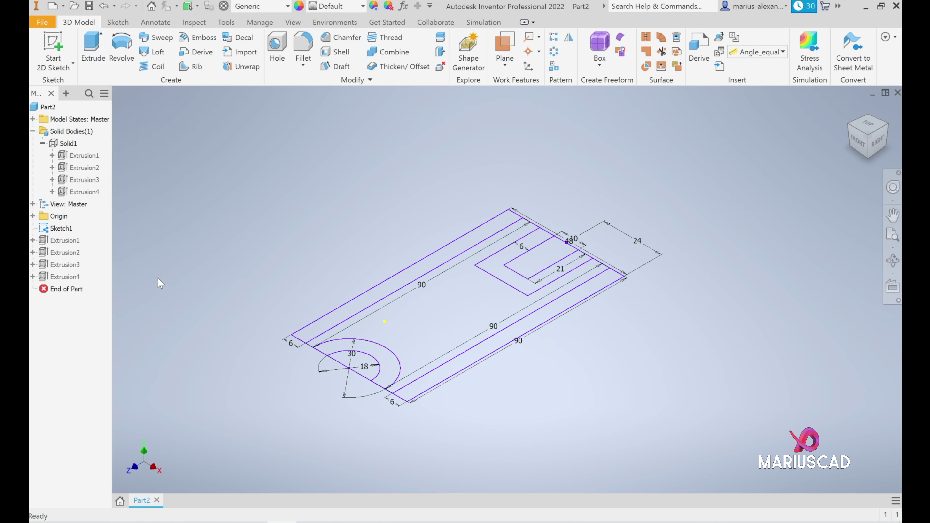
# Hide Sketch1 under Extrusion4 and turn Solid1 visibility back on
pyautogui.click(52, 192)
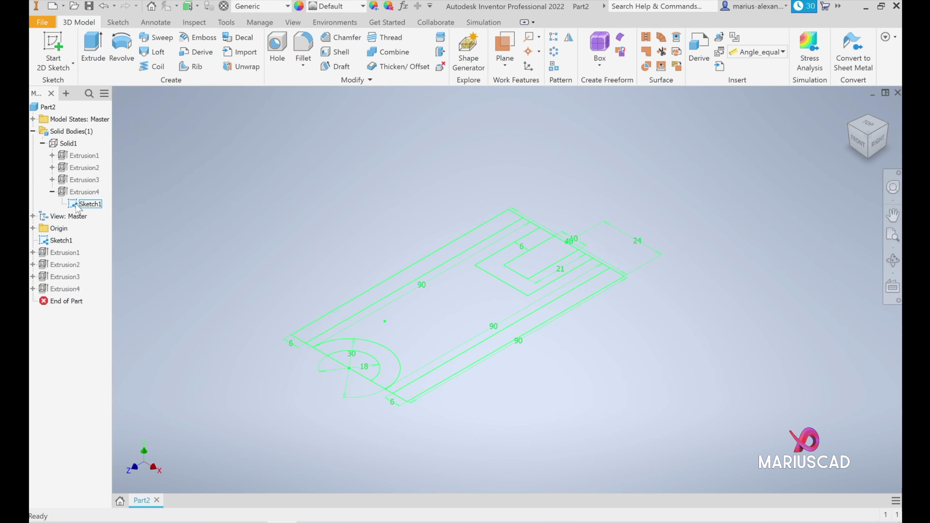
pyautogui.rightClick(91, 208)
pyautogui.click(121, 324)
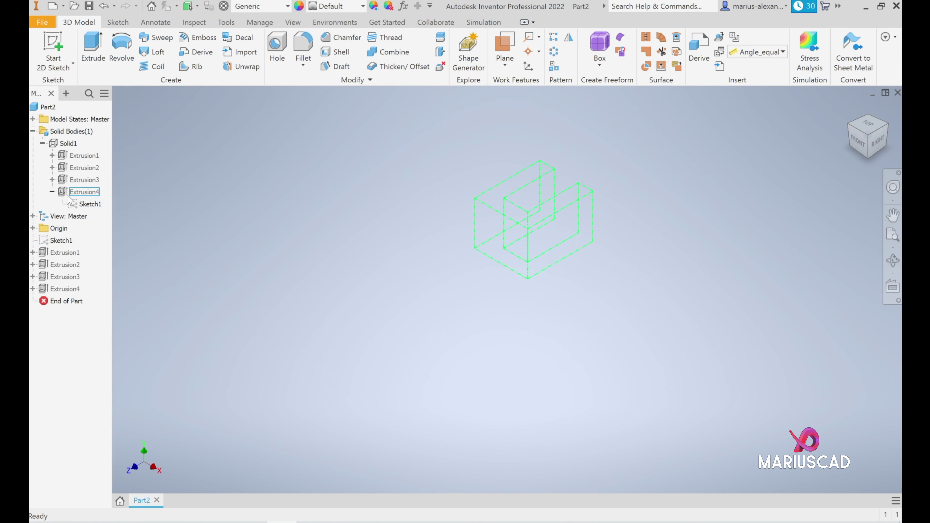
pyautogui.click(43, 143)
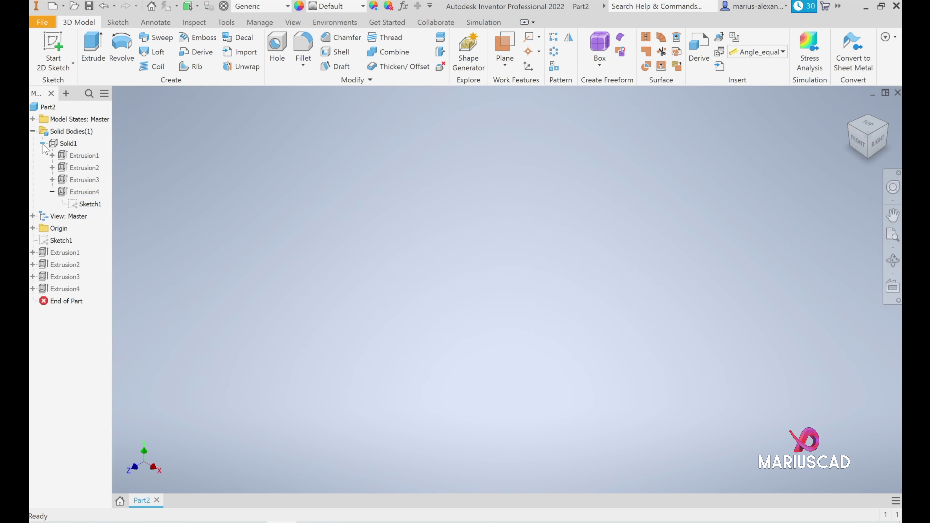
pyautogui.rightClick(64, 143)
pyautogui.click(90, 190)
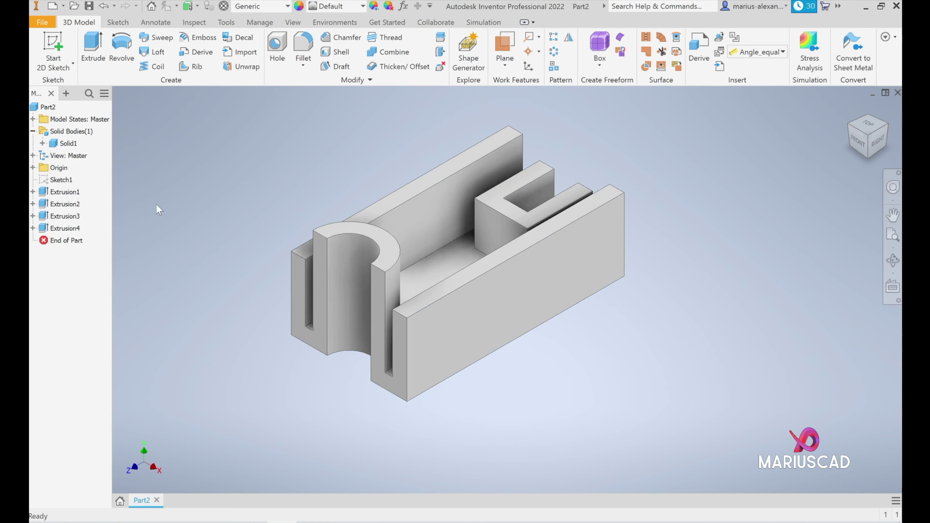
# Orbit the bracket, return to the Home isometric view, and zoom out
pyautogui.keyDown('shift'); pyautogui.moveTo(716, 325); pyautogui.dragTo(703, 345, button='middle'); pyautogui.keyUp('shift')
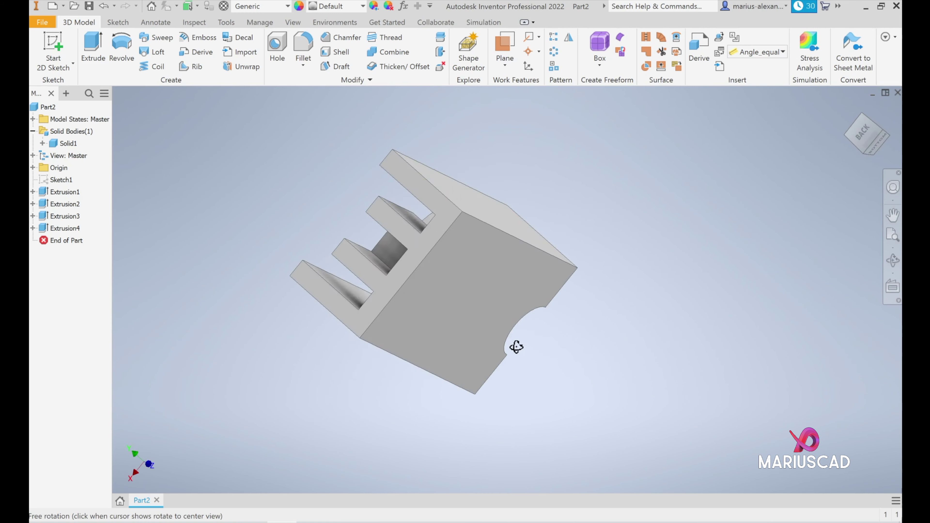
pyautogui.keyDown('shift'); pyautogui.moveTo(702, 344); pyautogui.dragTo(729, 355, button='middle'); pyautogui.keyUp('shift')
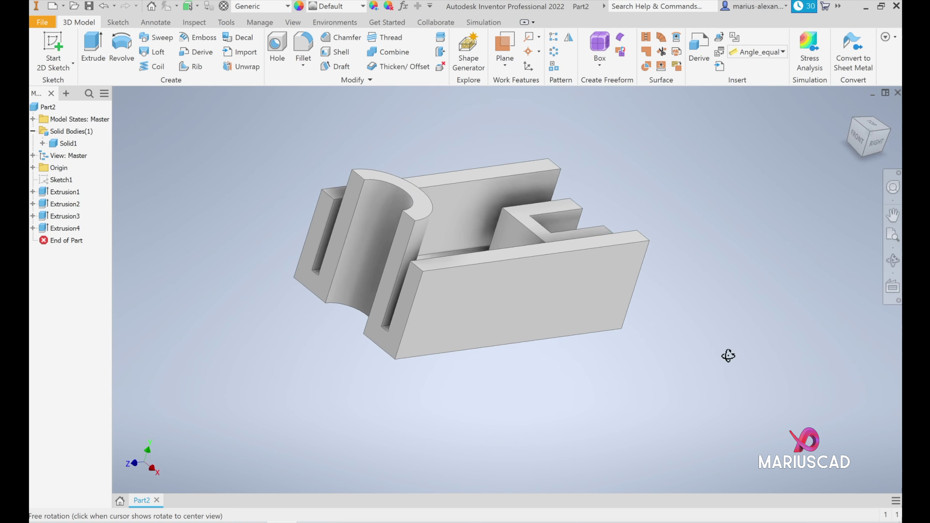
pyautogui.click(851, 107)
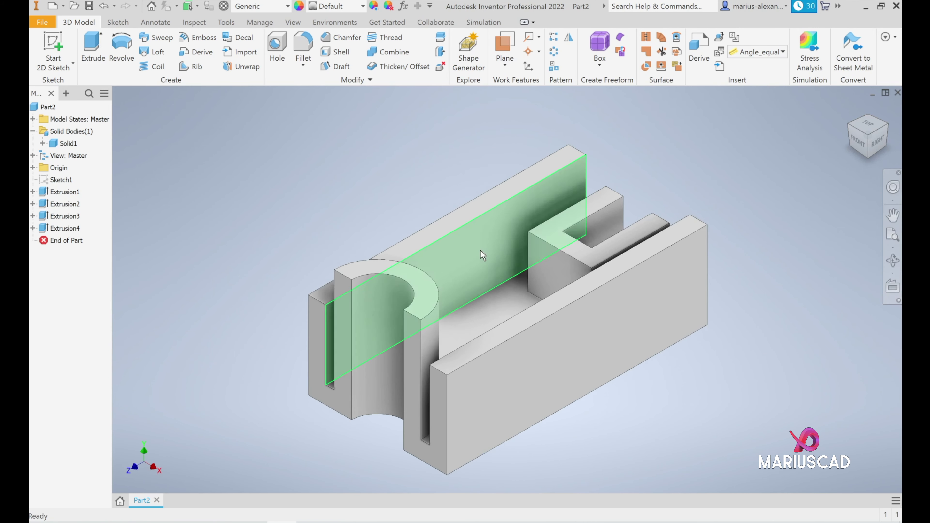
pyautogui.scroll(-2, 638, 403)
pyautogui.scroll(-2, 593, 389)
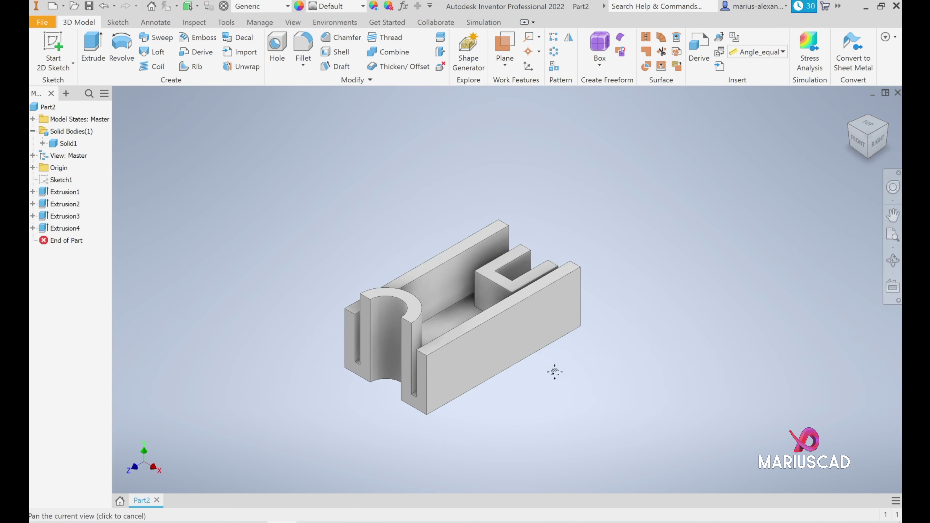
pyautogui.hotkey('alt', 'Tab')
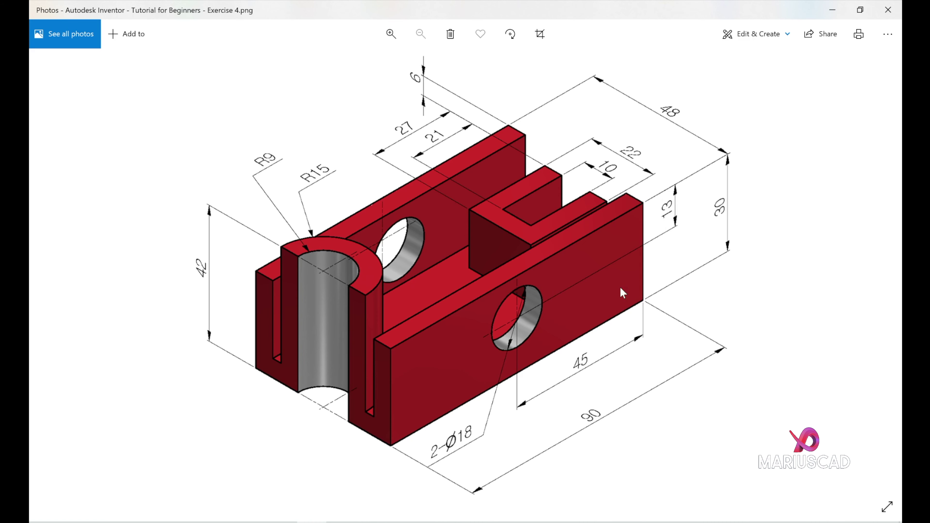
# Leave the Exercise 4.png reference and return to the Inventor model
pyautogui.click(833, 9)
# Start a sketch on the long side wall and draw an Ø18 circle
pyautogui.click(530, 327)
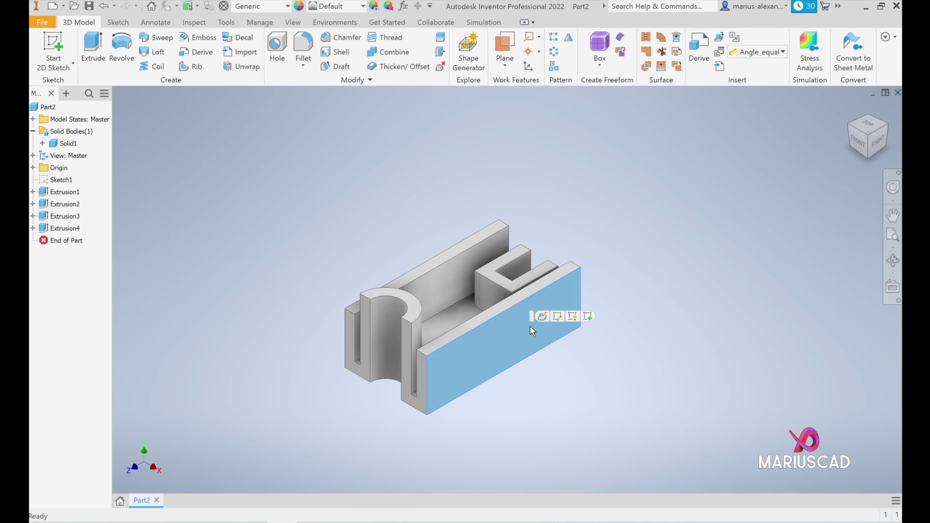
pyautogui.click(587, 316)
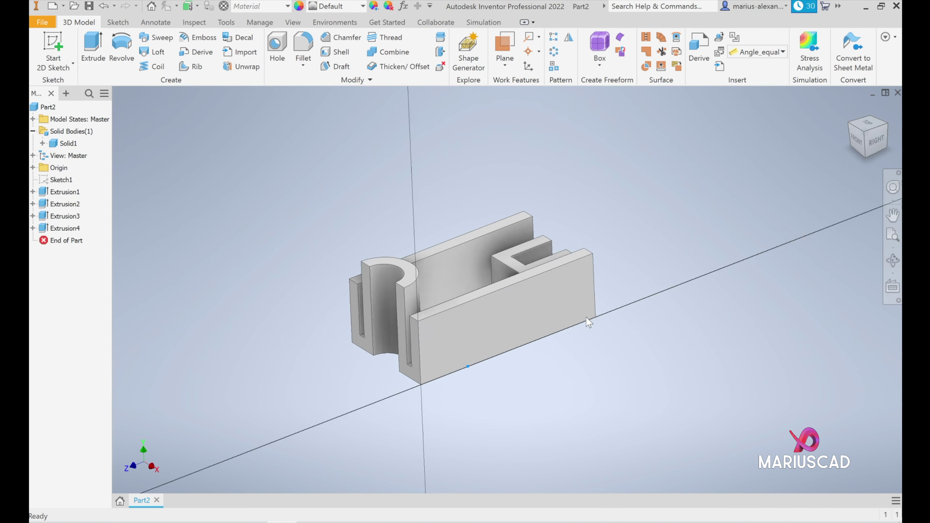
pyautogui.press('c')
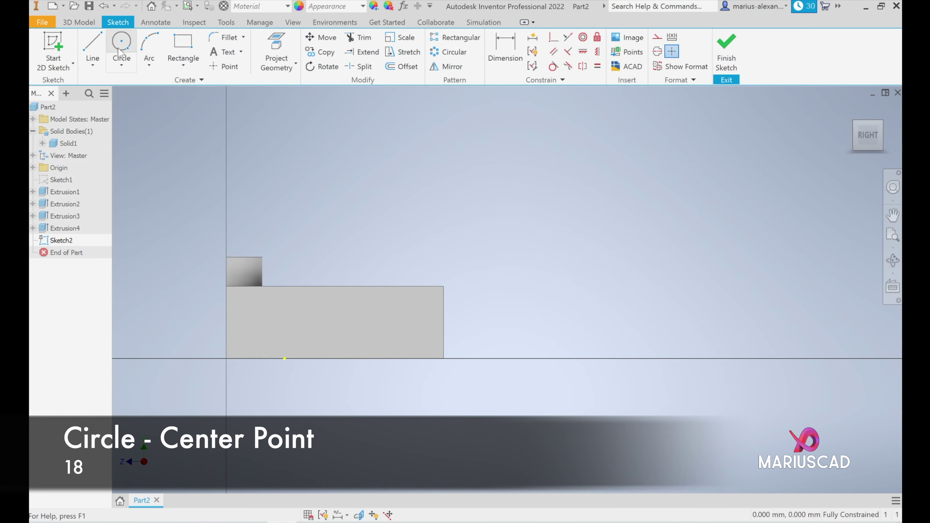
pyautogui.click(348, 317)
pyautogui.write('18')
pyautogui.press('Return')
# Dimension the circle centre 13 mm below the top and 45 mm from the end, then finish the sketch
pyautogui.click(505, 51)
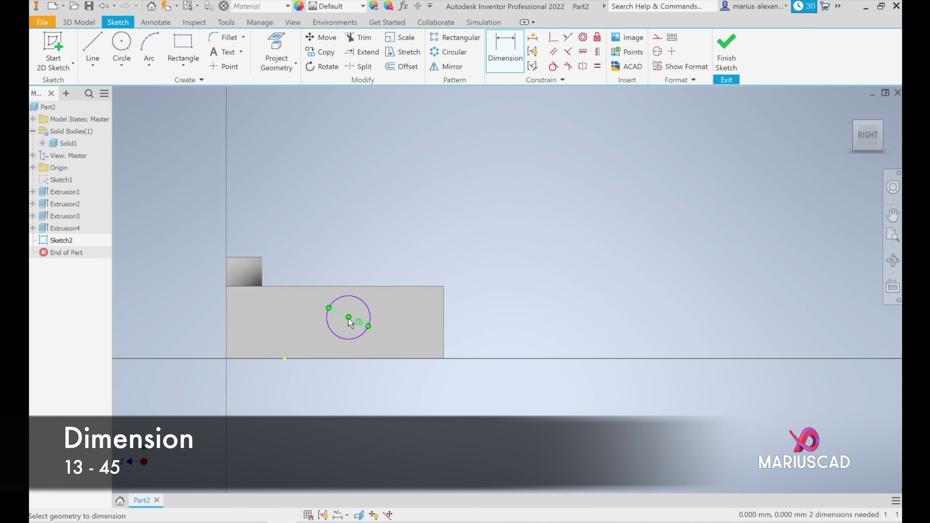
pyautogui.click(348, 317)
pyautogui.click(363, 287)
pyautogui.click(483, 292)
pyautogui.write('13')
pyautogui.press('Return')
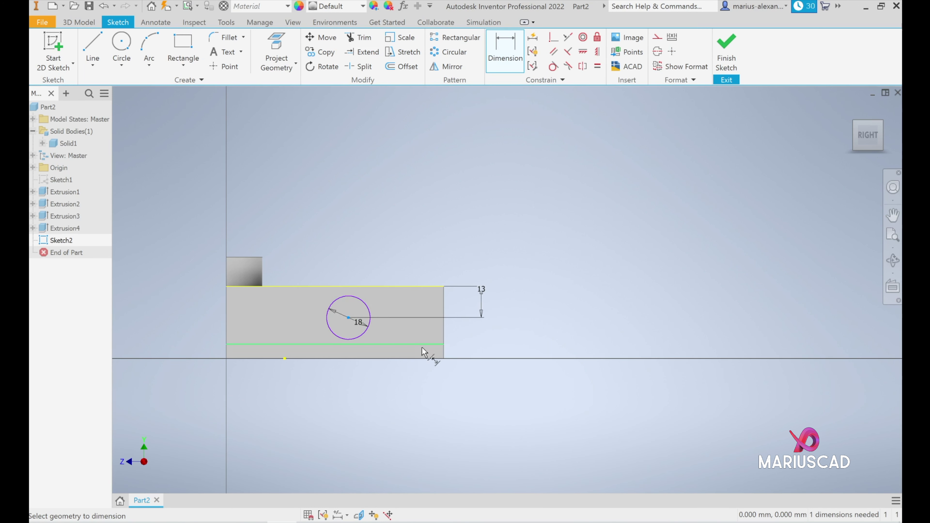
pyautogui.click(444, 340)
pyautogui.click(426, 395)
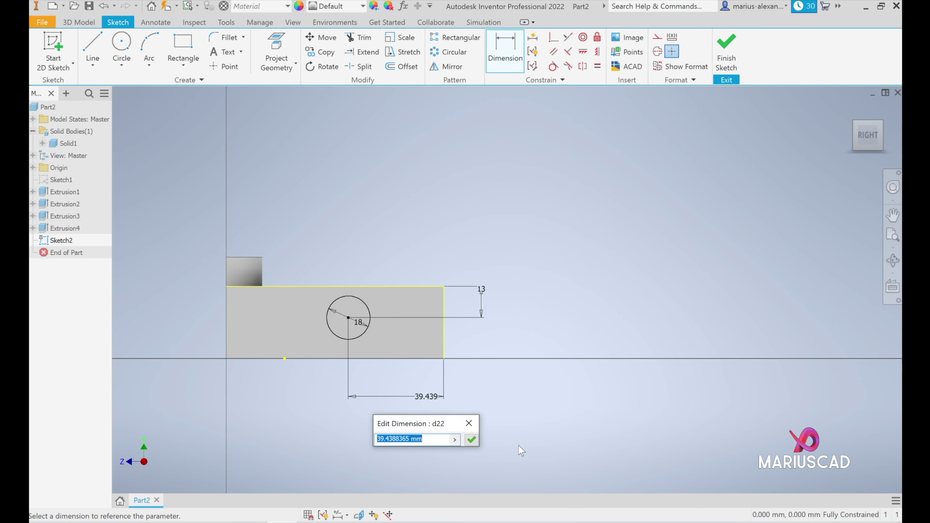
pyautogui.write('45')
pyautogui.press('Return')
pyautogui.click(726, 49)
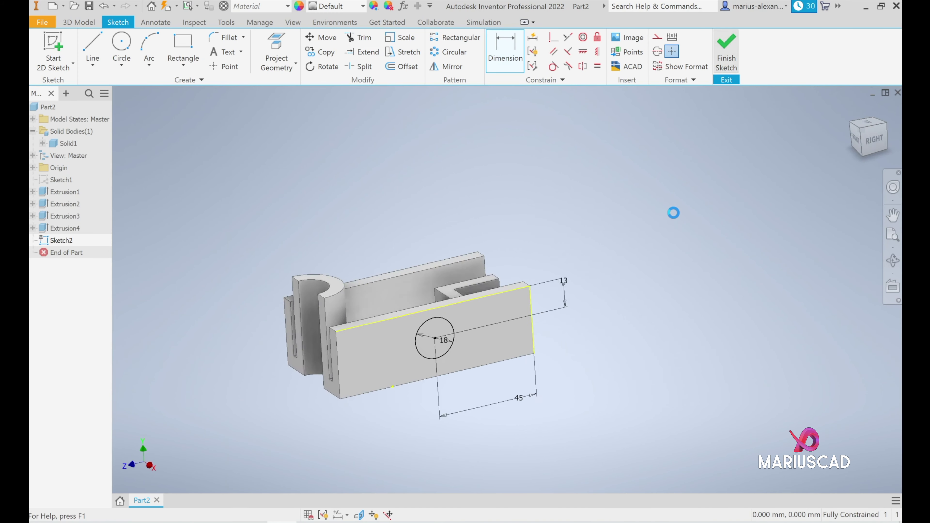
pyautogui.click(93, 48)
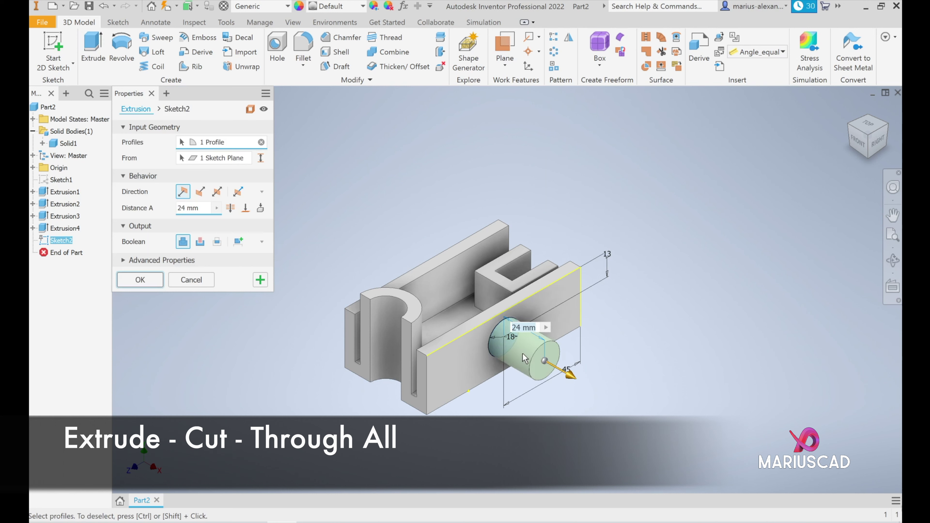
# Cut the Ø18 circle Through All across both side walls, then return to Home view
pyautogui.click(199, 191)
pyautogui.click(200, 241)
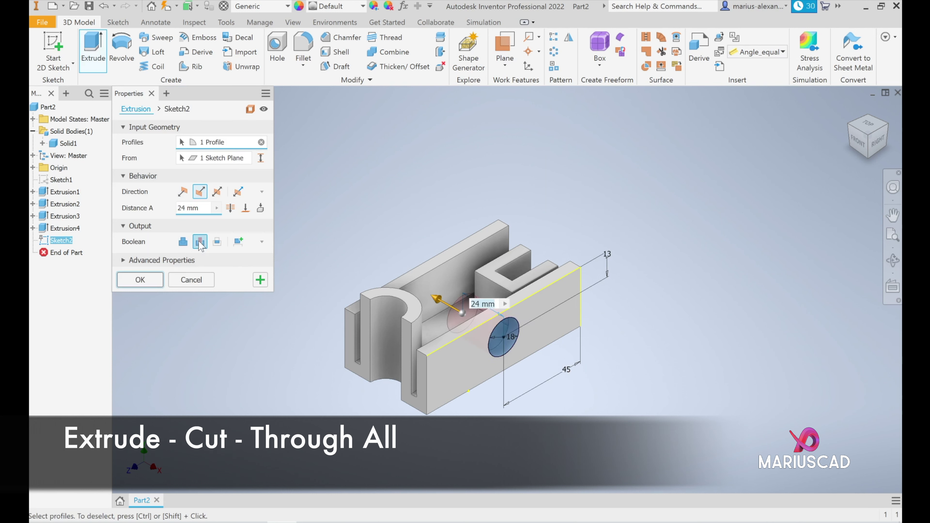
pyautogui.click(230, 208)
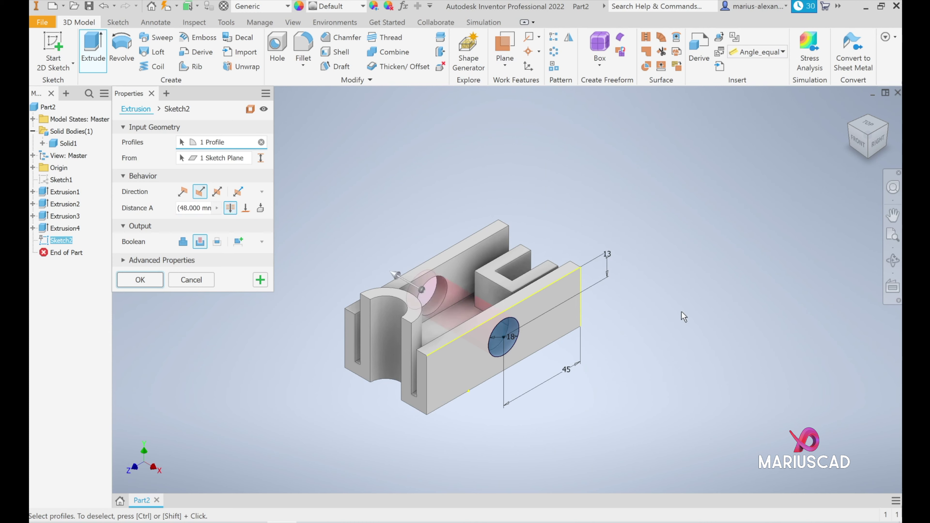
pyautogui.moveTo(605, 370)
pyautogui.keyDown('shift'); pyautogui.mouseDown(button='middle')
pyautogui.moveTo(695, 391)
pyautogui.moveTo(668, 401)
pyautogui.moveTo(557, 388)
pyautogui.mouseUp(button='middle'); pyautogui.keyUp('shift')
pyautogui.click(154, 285)
pyautogui.click(850, 107)
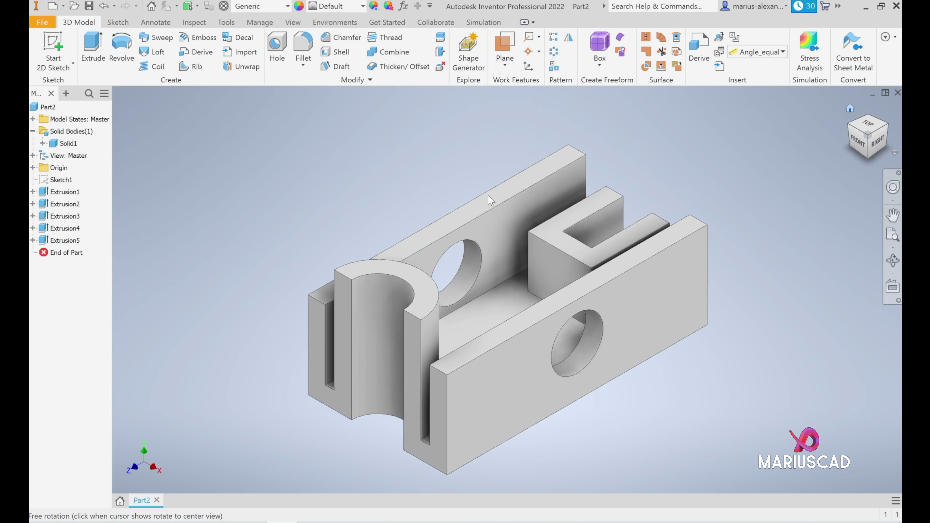
pyautogui.click(364, 7)
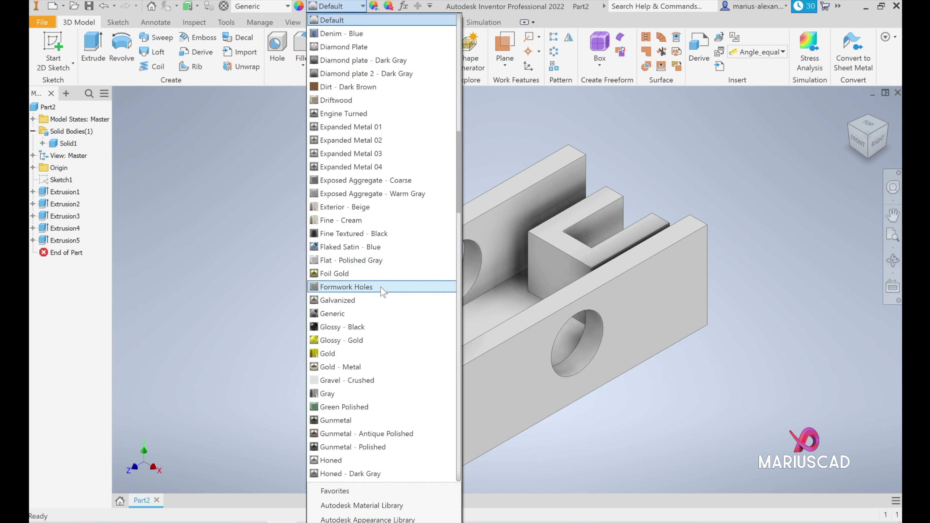
# Apply the Red appearance to the bracket and re-centre it in view
pyautogui.press('r')
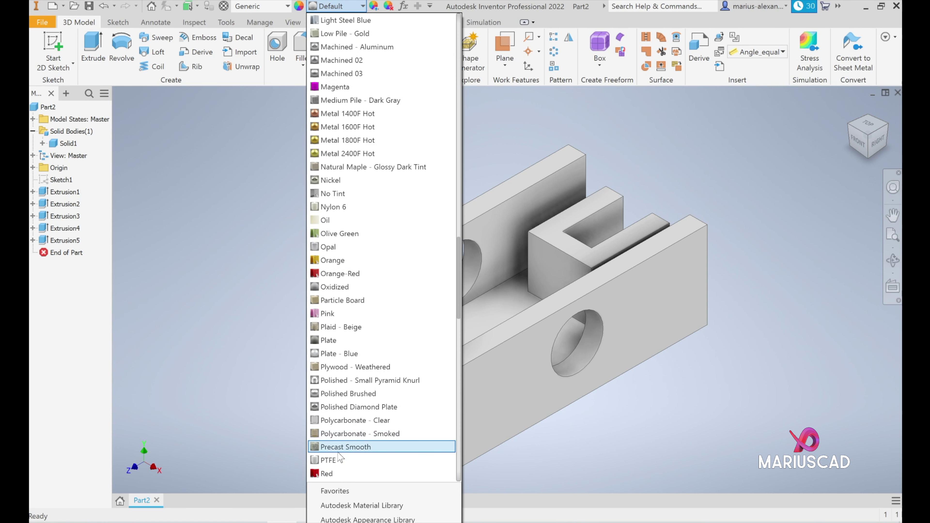
pyautogui.click(338, 472)
pyautogui.scroll(-3, 748, 291)
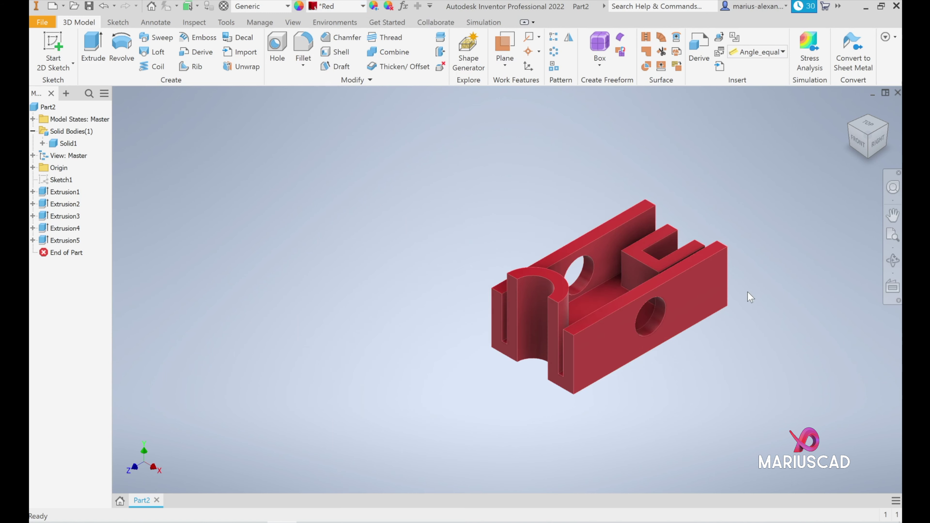
pyautogui.moveTo(747, 291); pyautogui.dragTo(638, 302, button='middle')
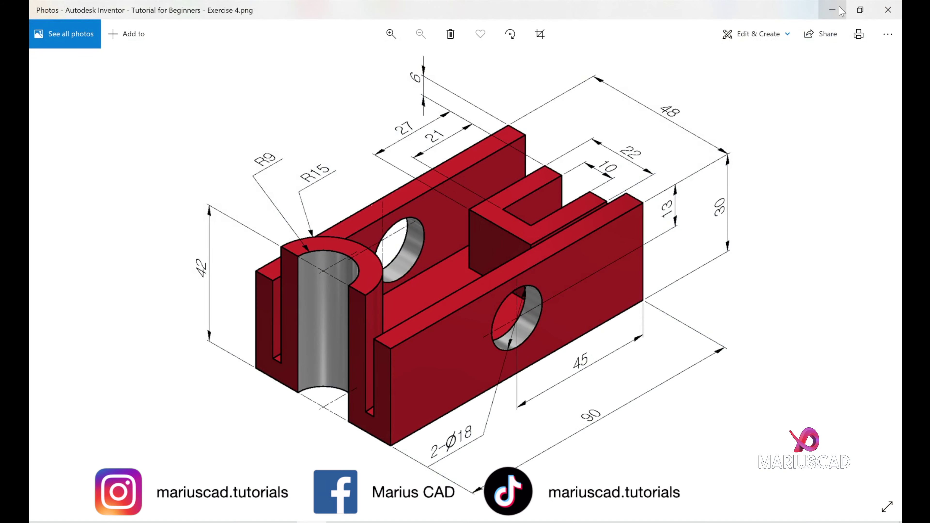
# Back in Inventor, orbit the red bracket to inspect its inner pocket and holes
pyautogui.click(841, 11)
pyautogui.moveTo(673, 350)
pyautogui.keyDown('shift'); pyautogui.mouseDown(button='middle')
pyautogui.moveTo(568, 421)
pyautogui.moveTo(475, 432)
pyautogui.moveTo(500, 388)
pyautogui.moveTo(606, 360)
pyautogui.moveTo(664, 319)
pyautogui.moveTo(679, 421)
pyautogui.moveTo(596, 434)
pyautogui.moveTo(589, 394)
pyautogui.mouseUp(button='middle'); pyautogui.keyUp('shift')
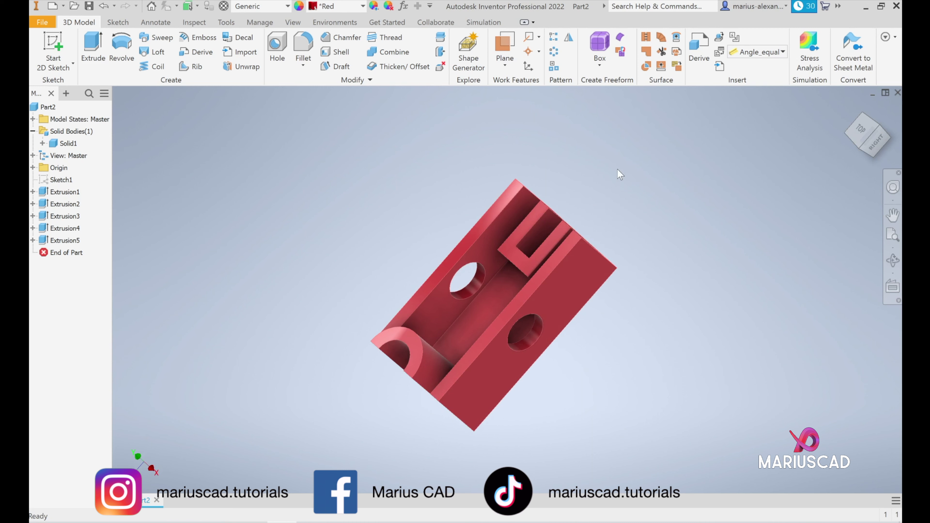
pyautogui.keyDown('shift'); pyautogui.moveTo(619, 174); pyautogui.dragTo(590, 350, button='middle'); pyautogui.keyUp('shift')
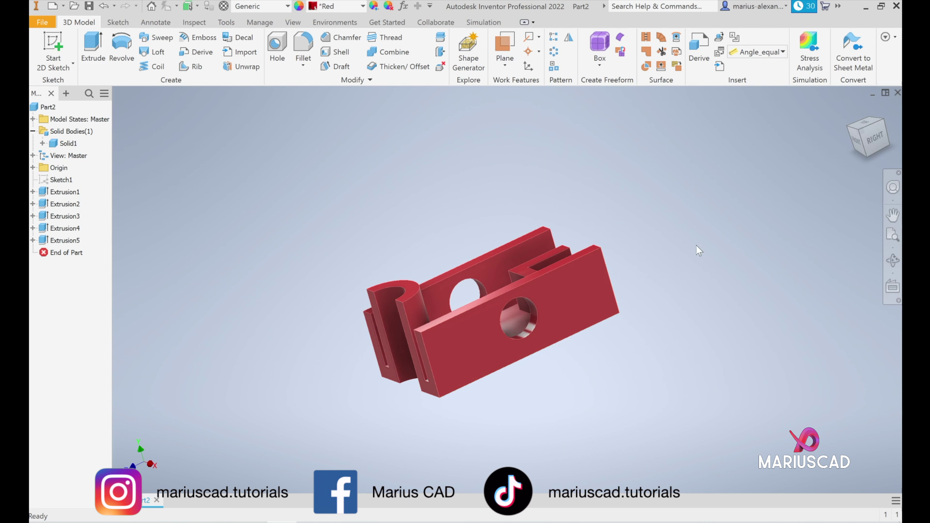